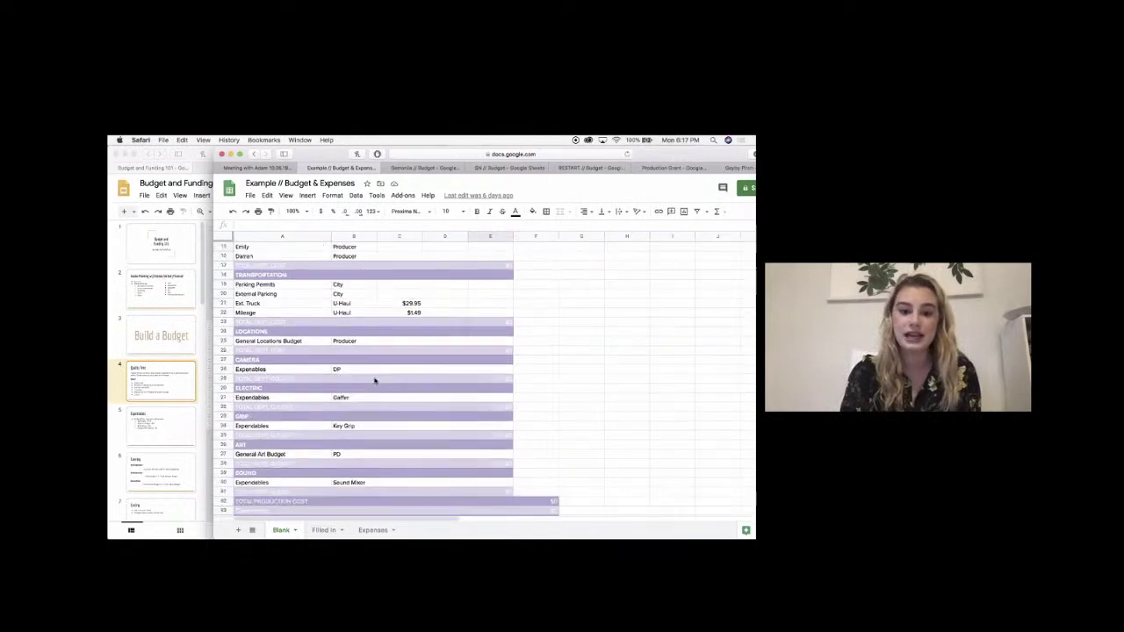
- Look over the blank Quality Time budget, including the Production, Post and Overall summary and the Petty Cash row
{"action": "scroll", "coordinate": [541, 370], "scroll_direction": "up", "scroll_amount": 8}
{"action": "scroll", "coordinate": [541, 371], "scroll_direction": "right", "scroll_amount": 2}
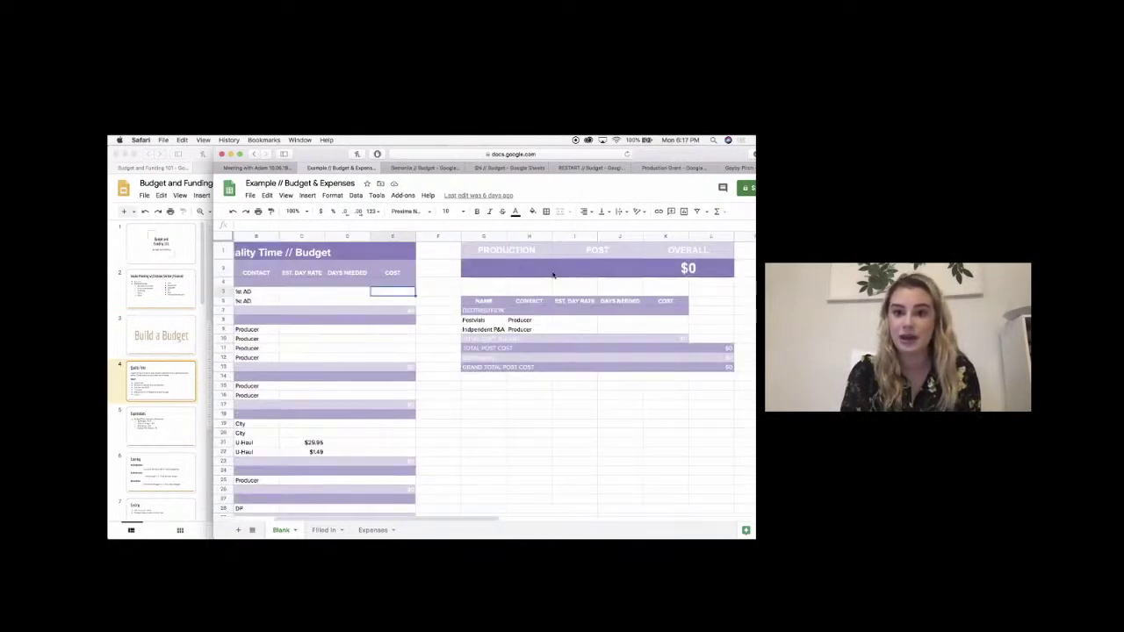
{"action": "scroll", "coordinate": [460, 308], "scroll_direction": "left", "scroll_amount": 2}
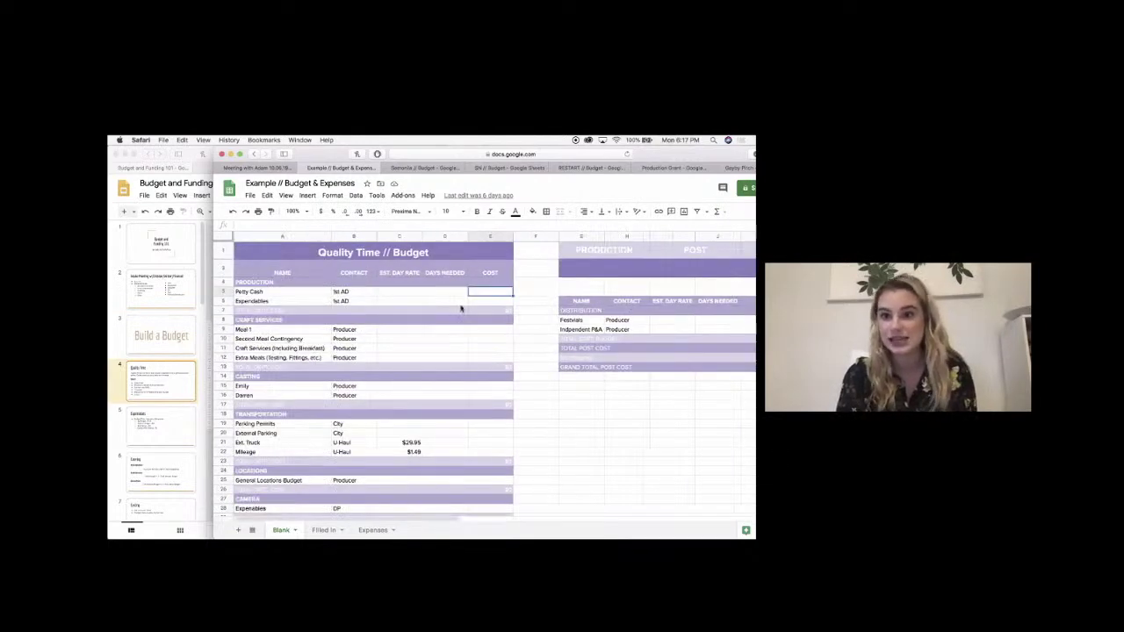
{"action": "left_click", "coordinate": [403, 294]}
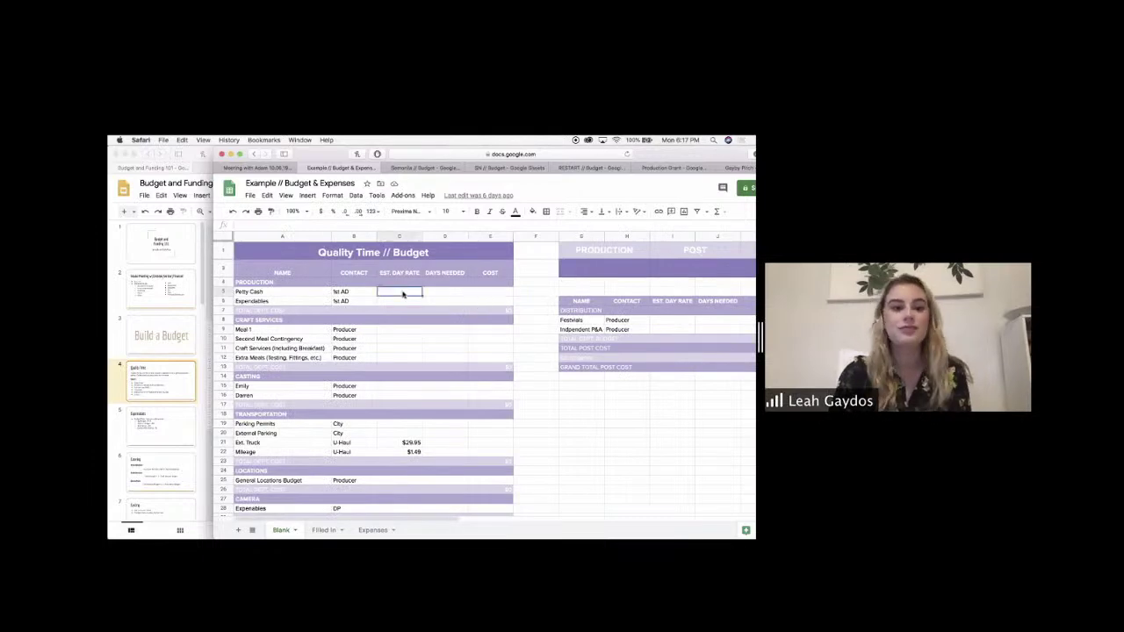
- Switch to the Budget and Funding slide deck and present the Expendables slide
{"action": "left_click", "coordinate": [178, 415]}
{"action": "left_click", "coordinate": [178, 416]}
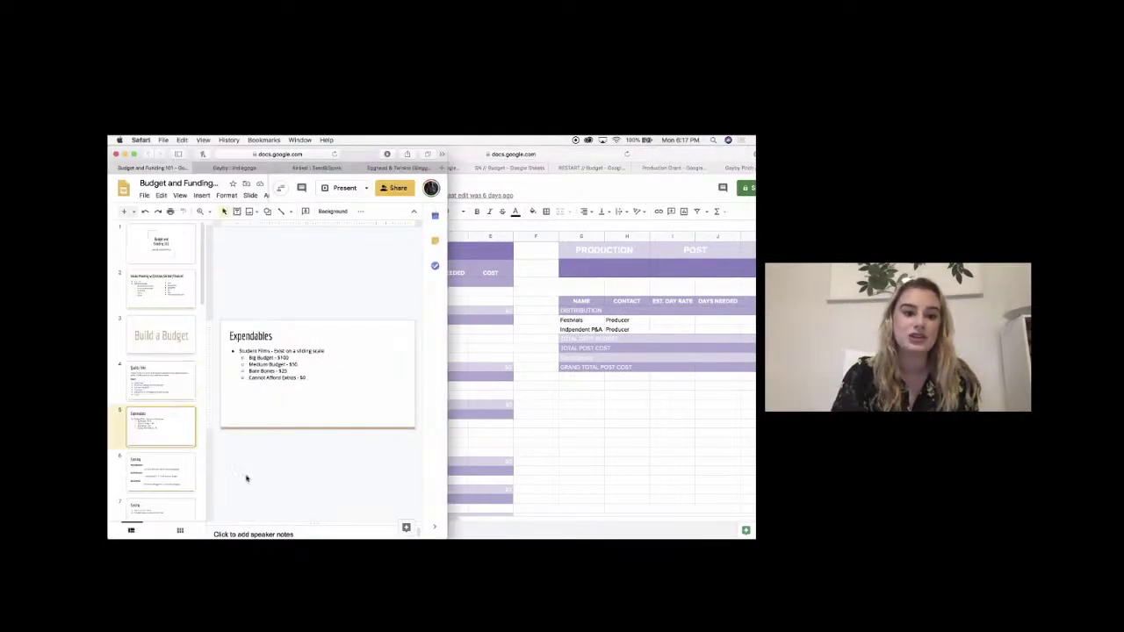
{"action": "left_click", "coordinate": [543, 353]}
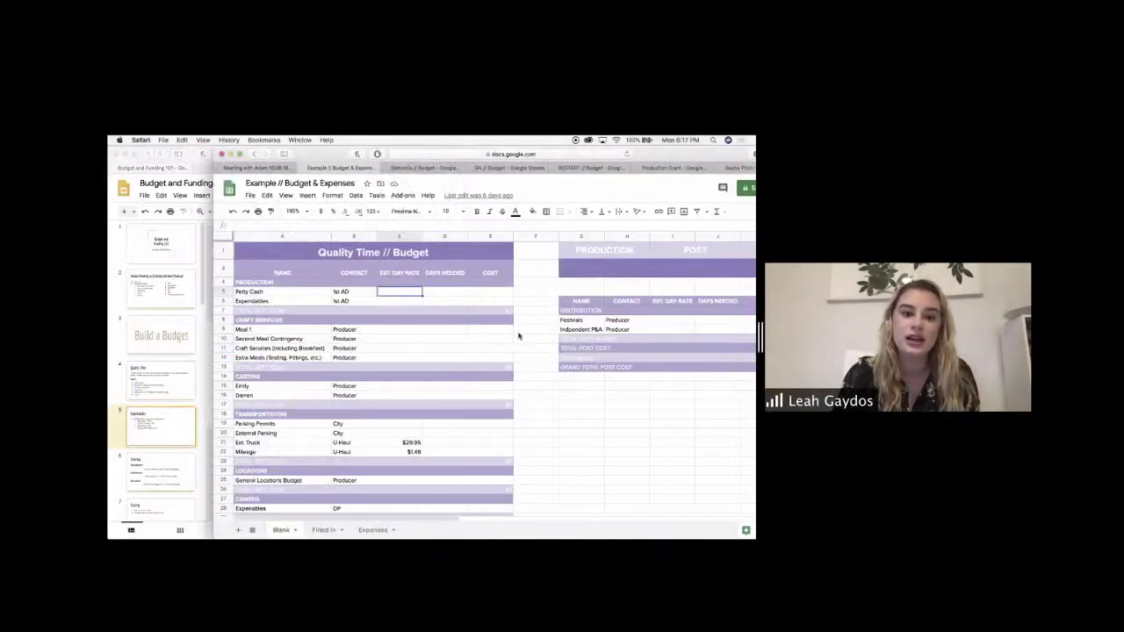
{"action": "left_click", "coordinate": [303, 302]}
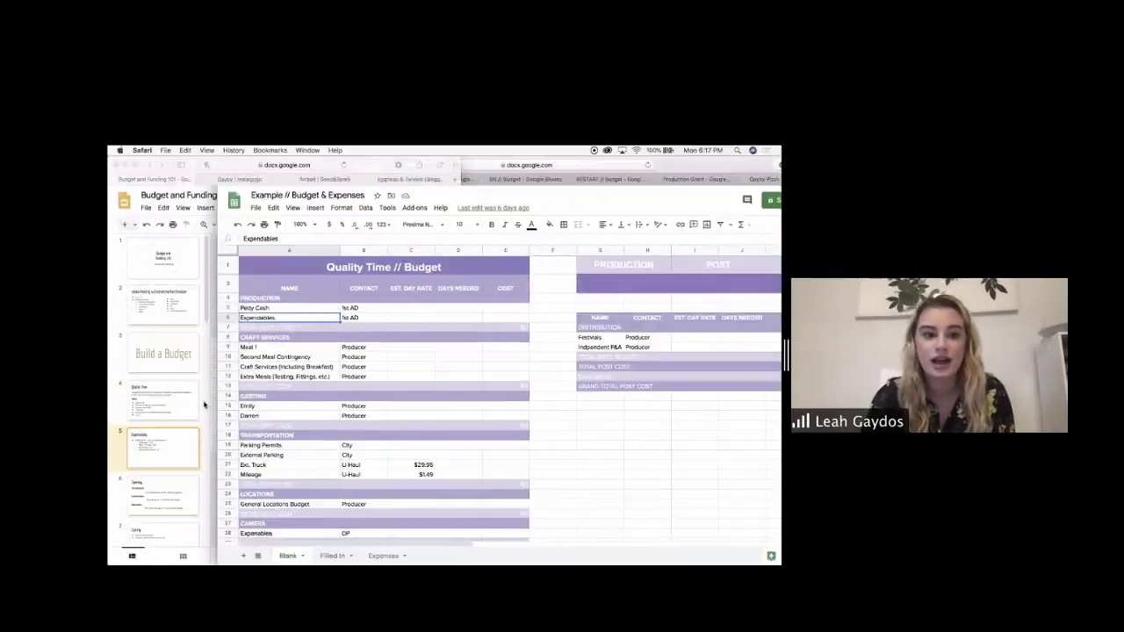
{"action": "left_click", "coordinate": [203, 404]}
{"action": "left_click", "coordinate": [349, 205]}
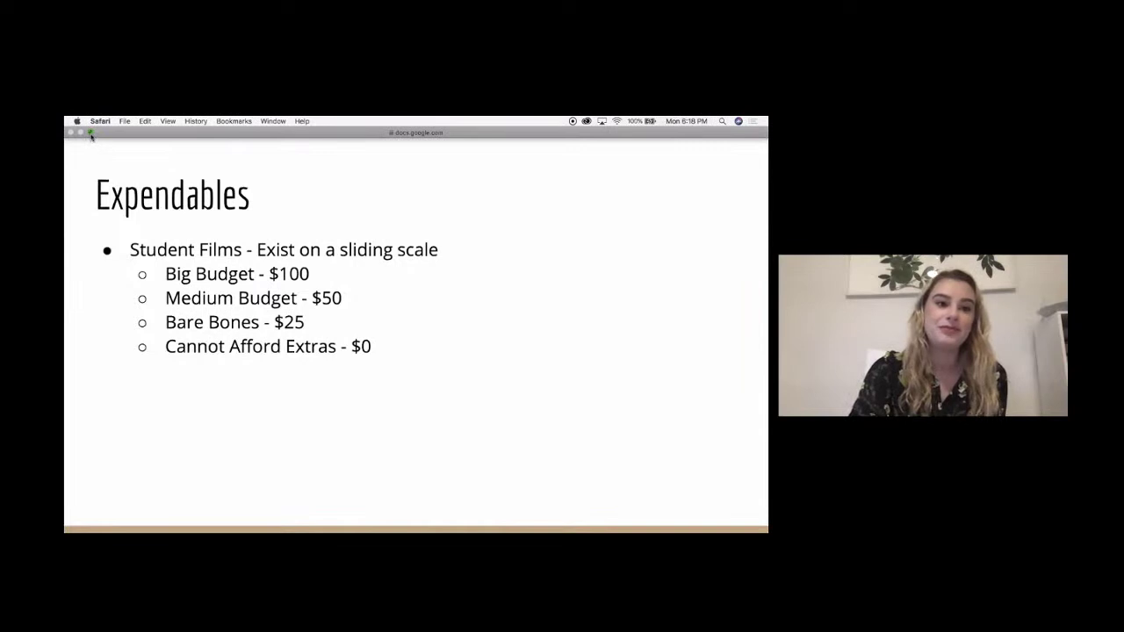
- Return to the budget spreadsheet and enter a day rate of 100 and 2 days needed for both Petty Cash and Production Expendables
{"action": "key", "text": "ctrl+Right"}
{"action": "left_click", "coordinate": [527, 276]}
{"action": "left_click", "coordinate": [379, 290]}
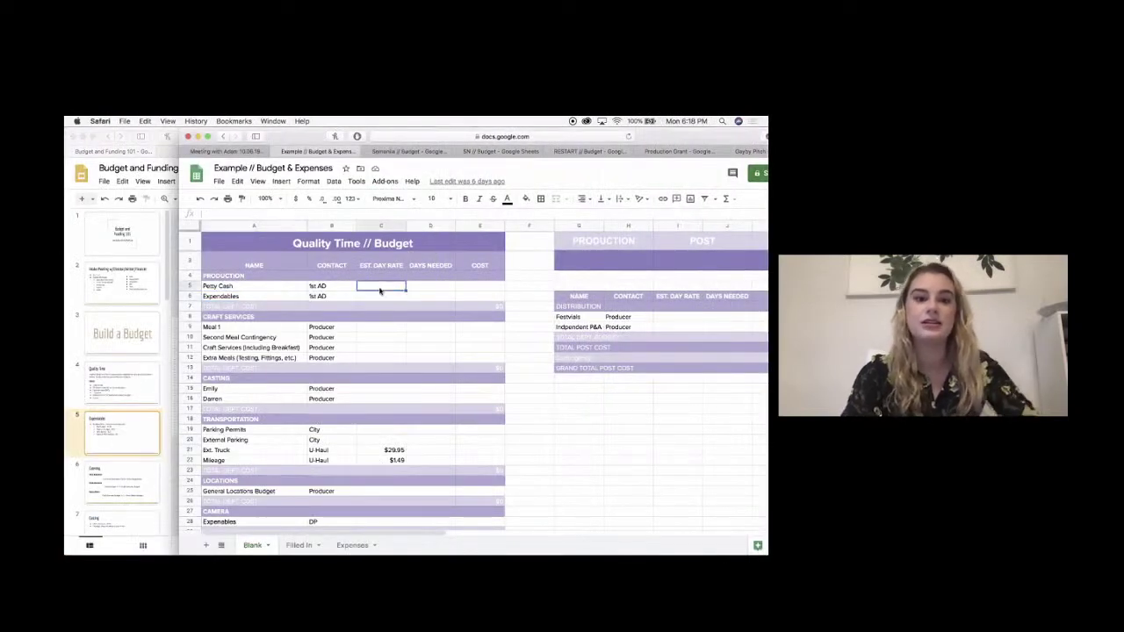
{"action": "type", "text": "100"}
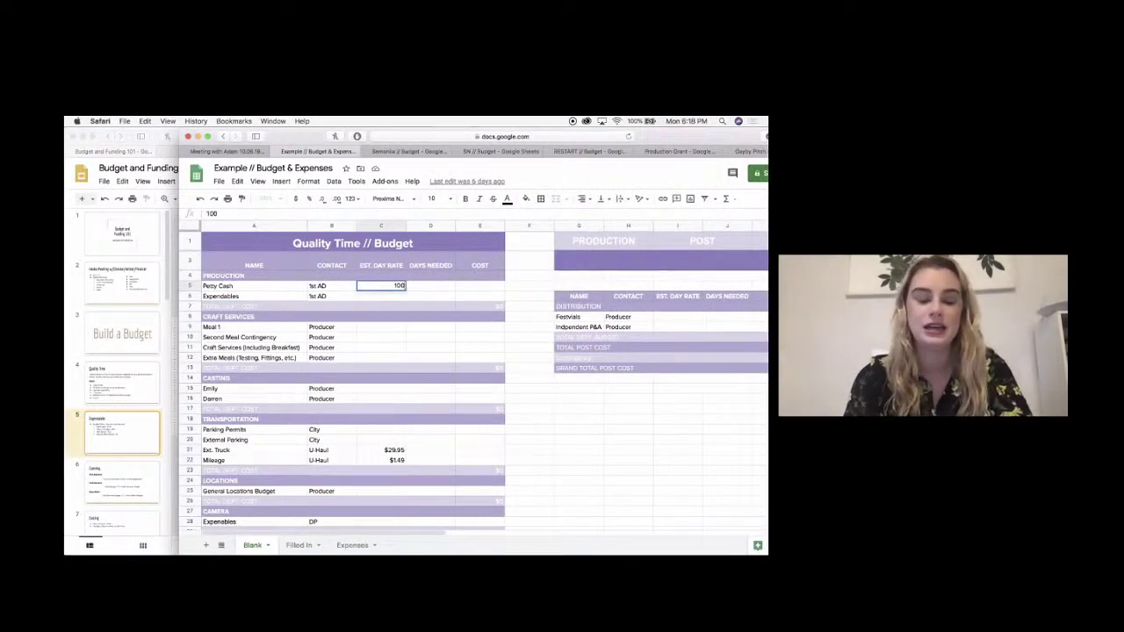
{"action": "key", "text": "Tab"}
{"action": "type", "text": "2"}
{"action": "key", "text": "Return"}
{"action": "type", "text": "100"}
{"action": "key", "text": "Tab"}
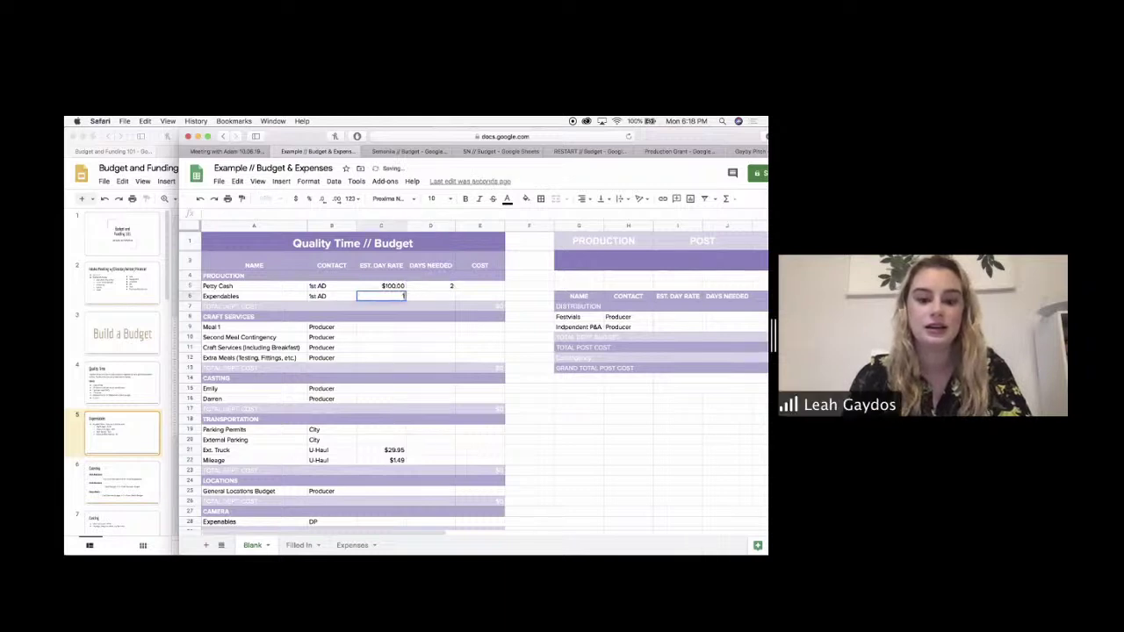
{"action": "type", "text": "100.00"}
{"action": "key", "text": "Return"}
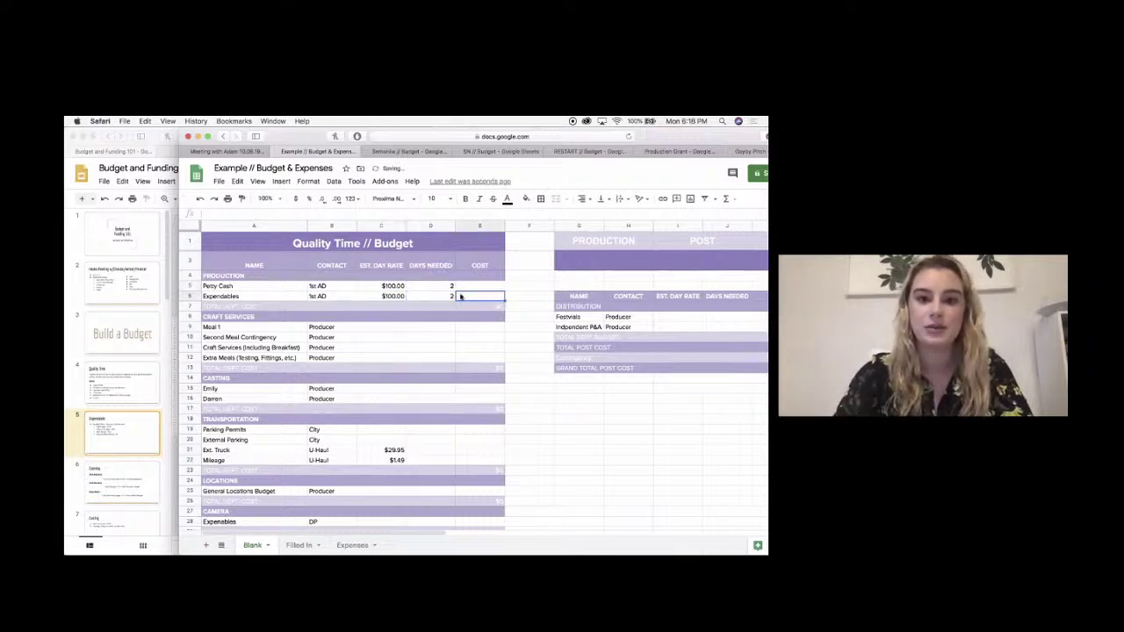
- Calculate the Petty Cash cost as day rate times days needed and fill the formula down to the Expendables row
{"action": "left_click", "coordinate": [477, 286]}
{"action": "type", "text": "="}
{"action": "left_click", "coordinate": [395, 286]}
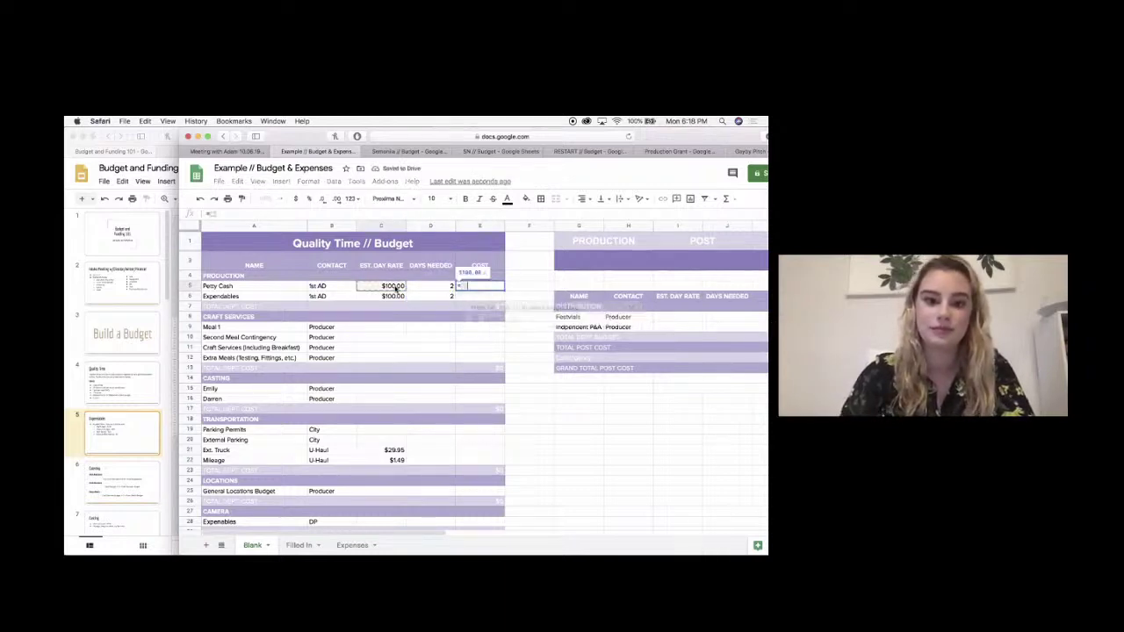
{"action": "type", "text": "*"}
{"action": "left_click", "coordinate": [444, 286]}
{"action": "key", "text": "Return"}
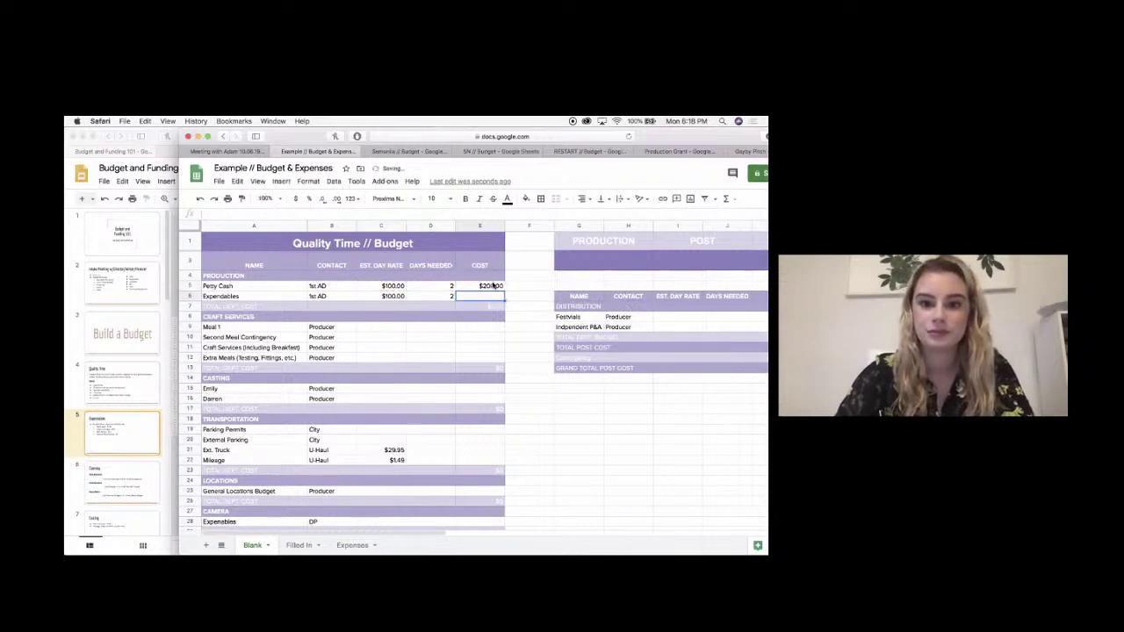
{"action": "left_click", "coordinate": [499, 287]}
{"action": "left_click_drag", "start_coordinate": [505, 291], "coordinate": [506, 299]}
{"action": "left_click", "coordinate": [514, 297]}
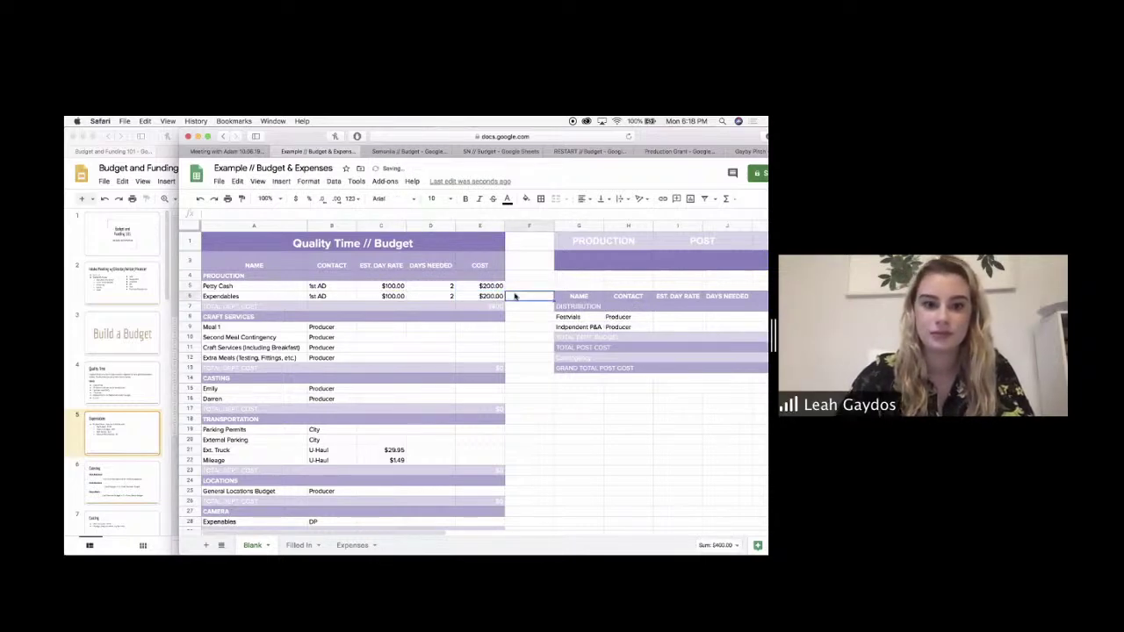
- Enter a day rate of 100 and 2 days needed for the Camera expendables
{"action": "scroll", "coordinate": [355, 372], "scroll_direction": "down", "scroll_amount": 5}
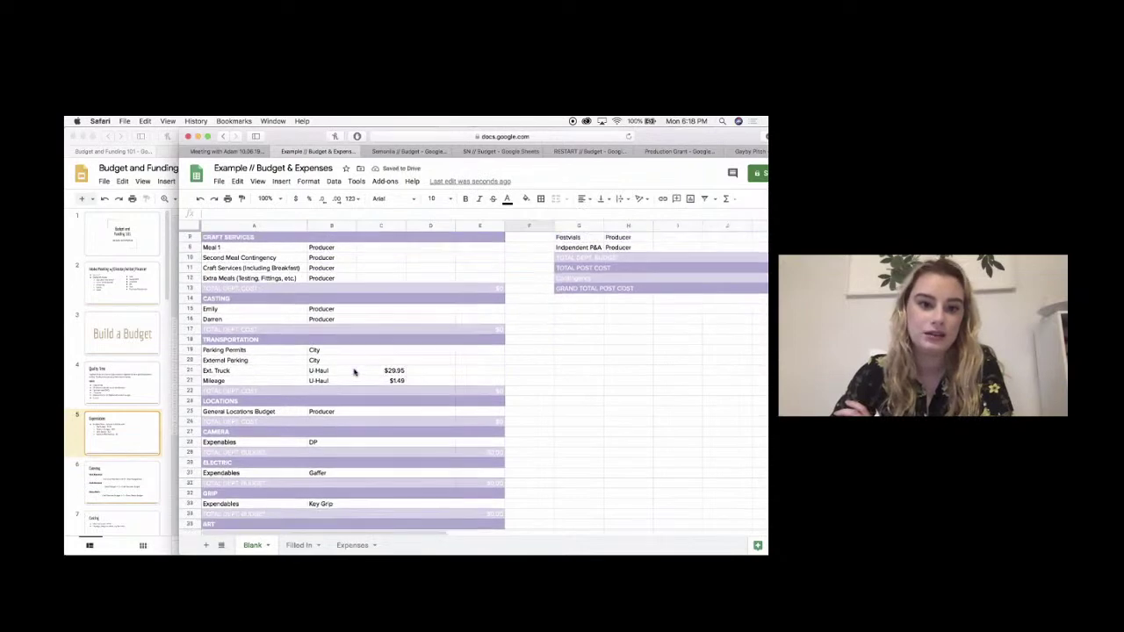
{"action": "scroll", "coordinate": [355, 373], "scroll_direction": "down", "scroll_amount": 2}
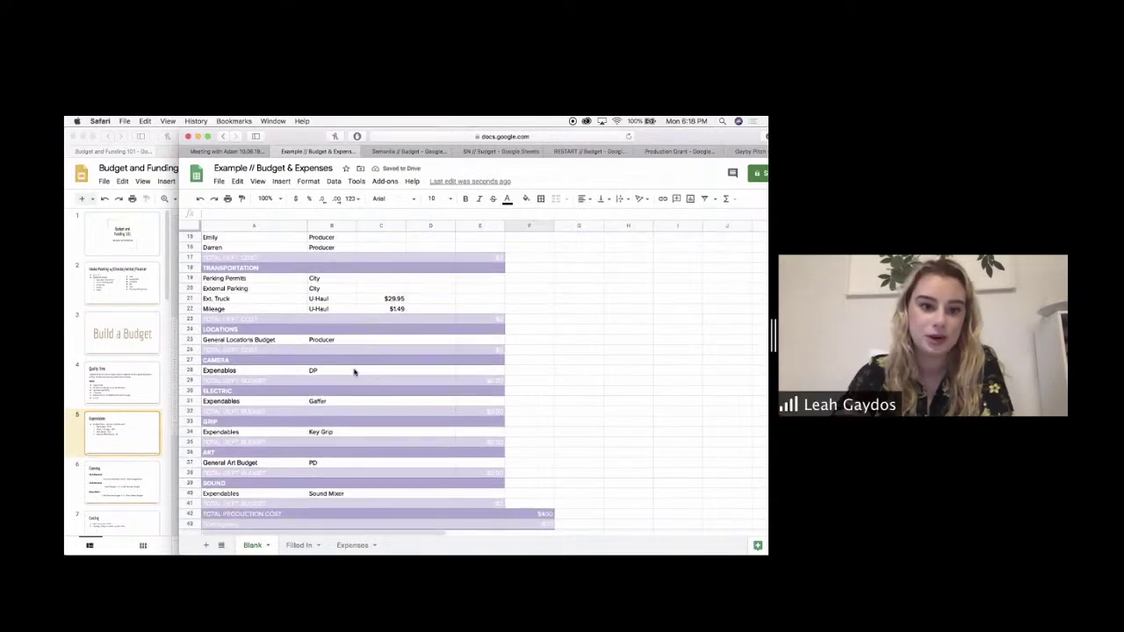
{"action": "left_click", "coordinate": [377, 351]}
{"action": "type", "text": "100"}
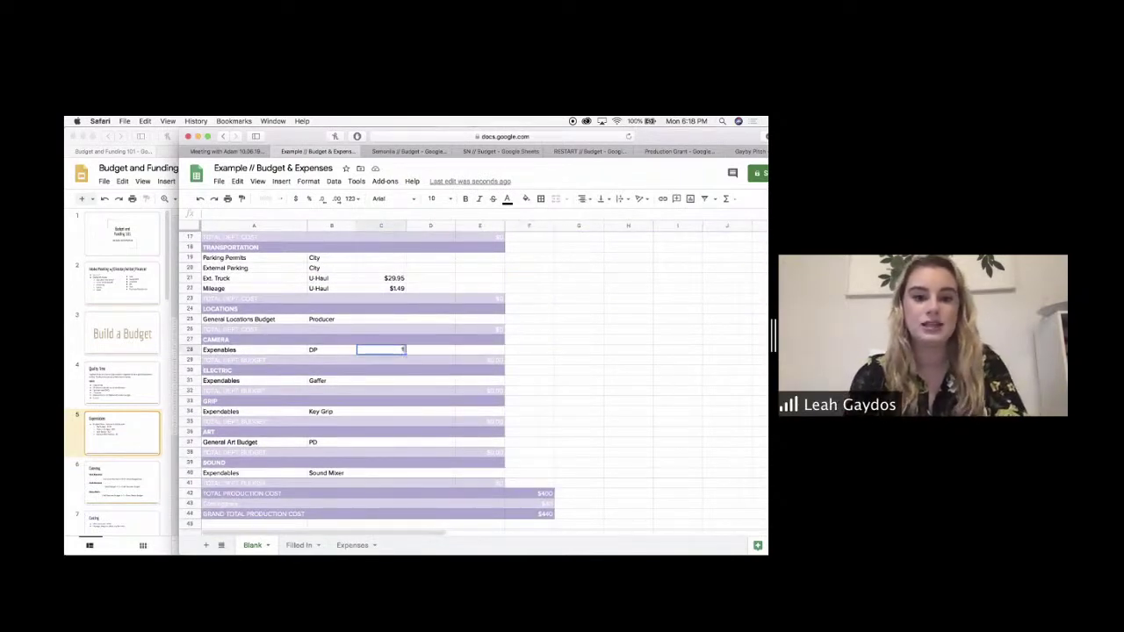
{"action": "key", "text": "Tab"}
{"action": "type", "text": "2"}
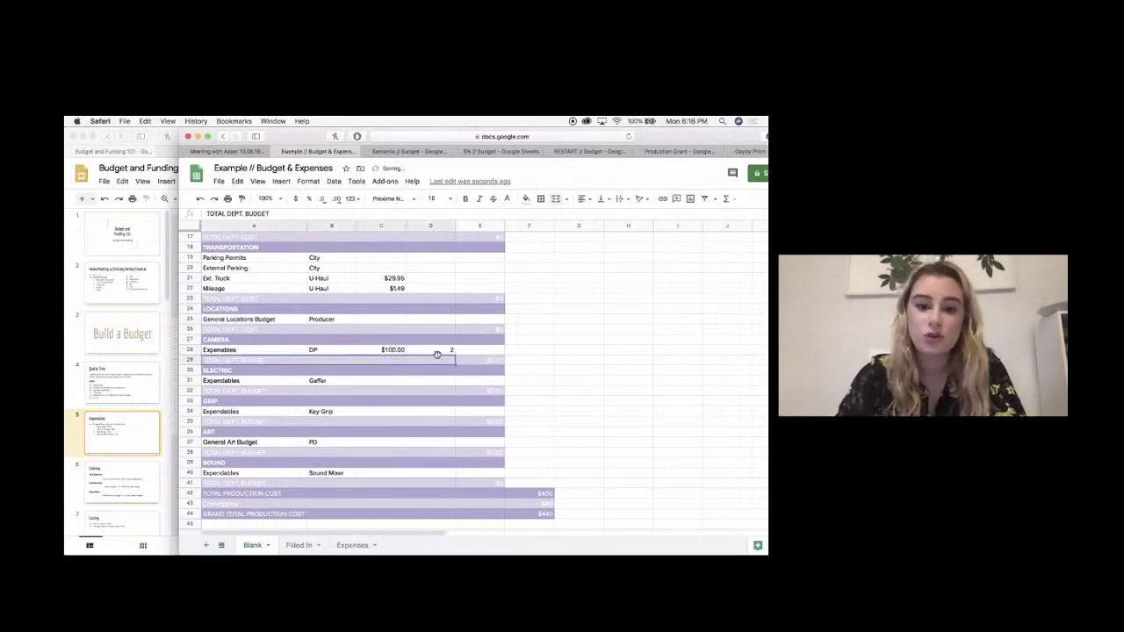
- Calculate the Camera expendables cost in E28 by multiplying the day rate by the days needed
{"action": "key", "text": "Tab"}
{"action": "type", "text": "="}
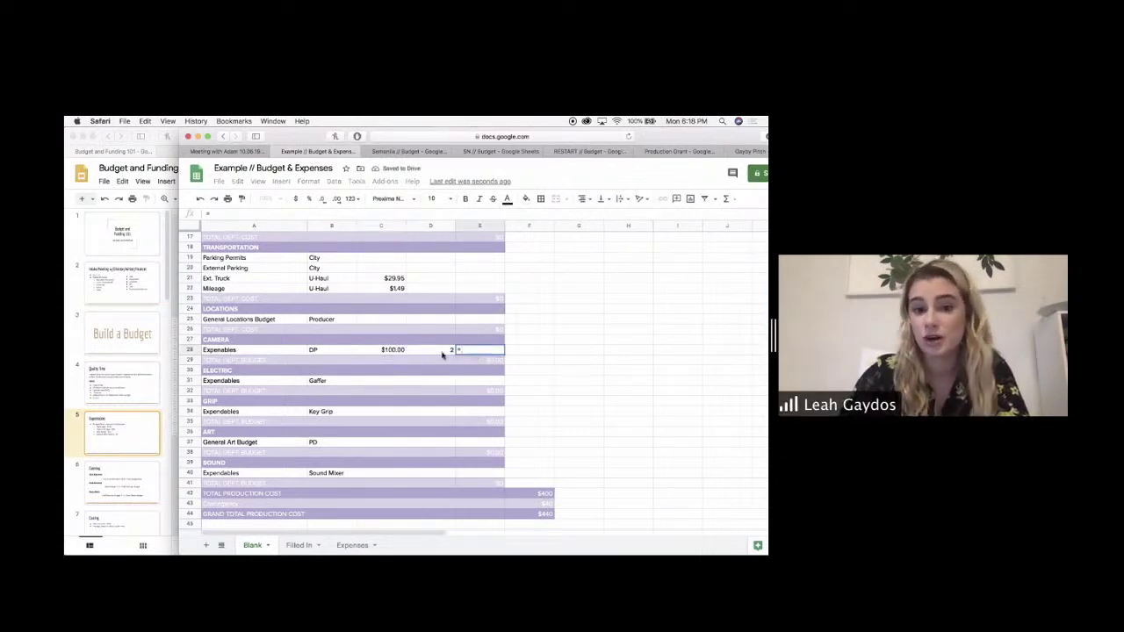
{"action": "left_click", "coordinate": [393, 350]}
{"action": "type", "text": "*"}
{"action": "left_click", "coordinate": [431, 350]}
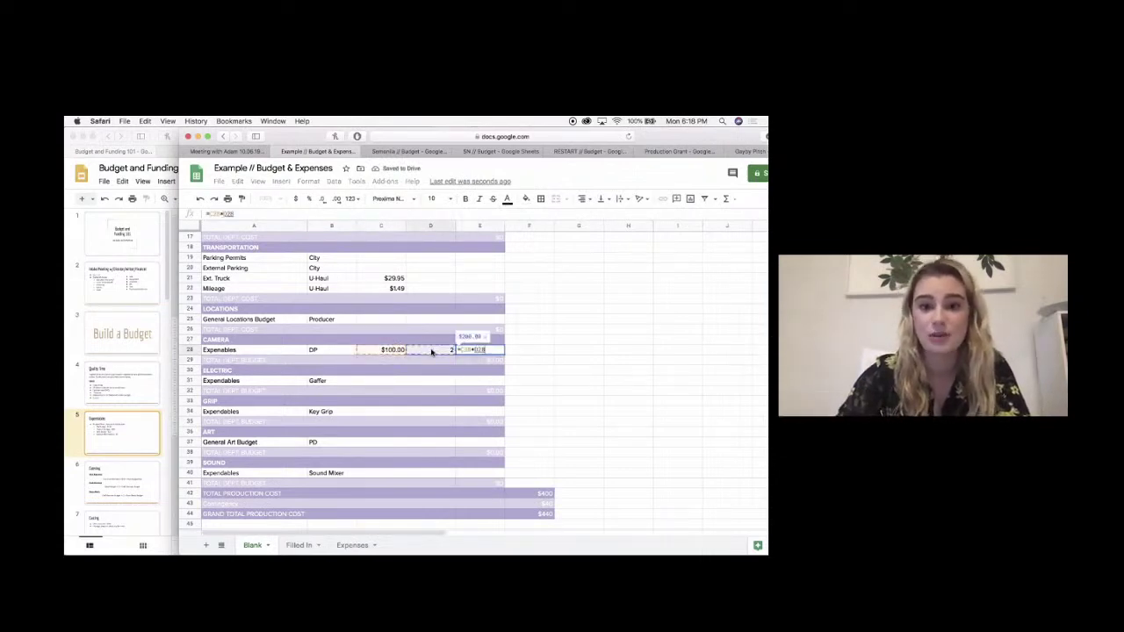
{"action": "key", "text": "Return"}
- Enter a day rate of 100 and 2 days needed for the Electric expendables
{"action": "left_click", "coordinate": [379, 381]}
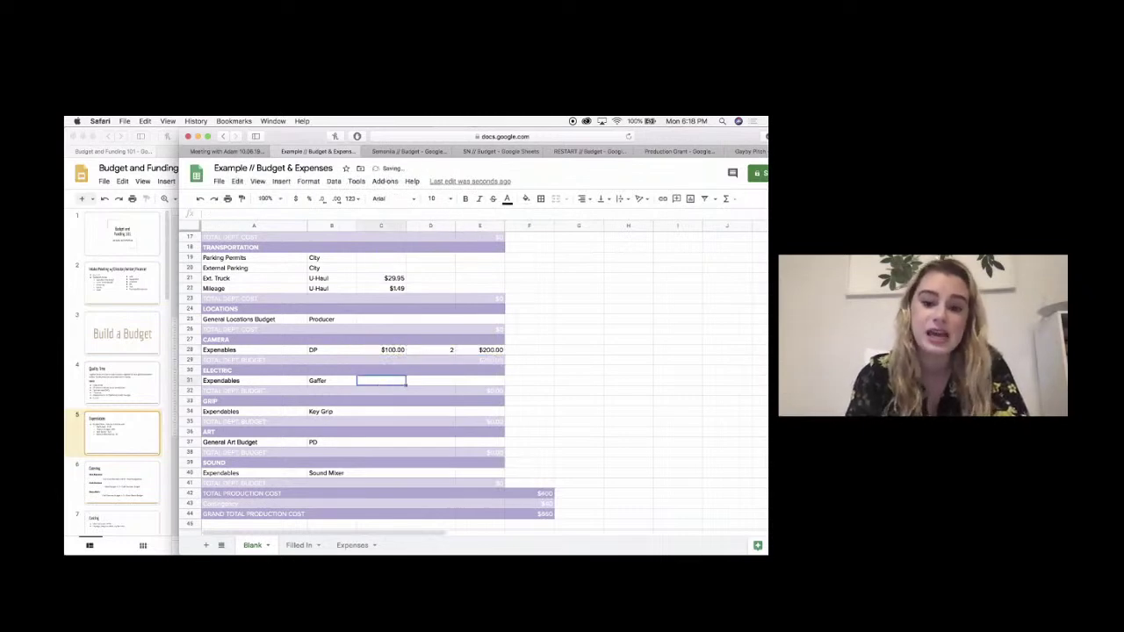
{"action": "type", "text": "100"}
{"action": "key", "text": "Tab"}
{"action": "type", "text": "2"}
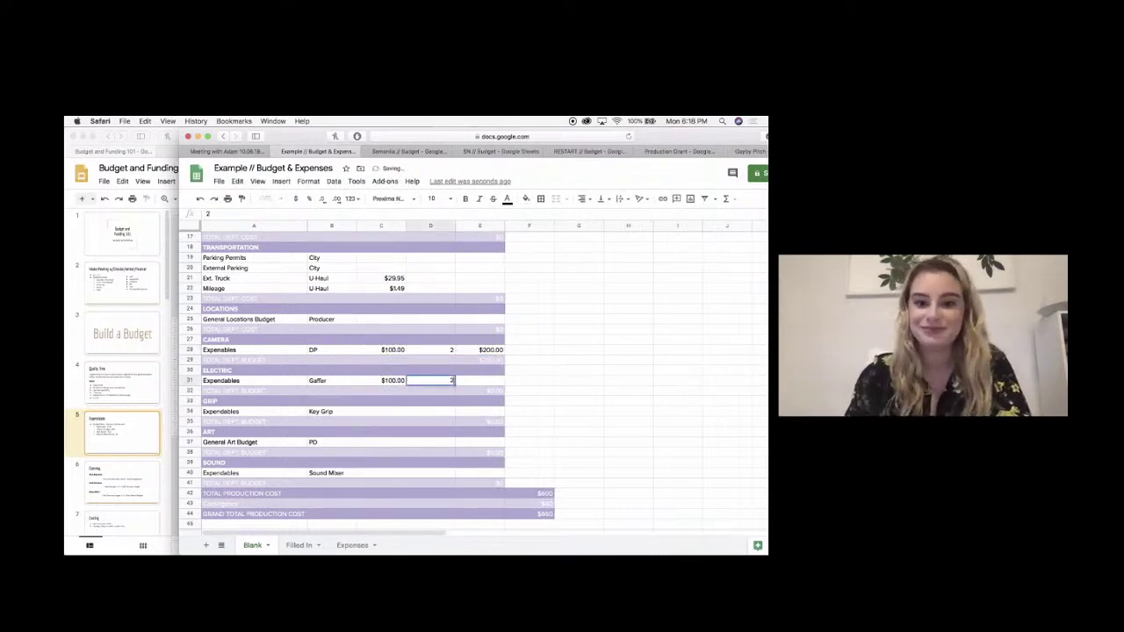
- Calculate the Electric expendables cost in E31 by multiplying the day rate by the days needed
{"action": "key", "text": "Tab"}
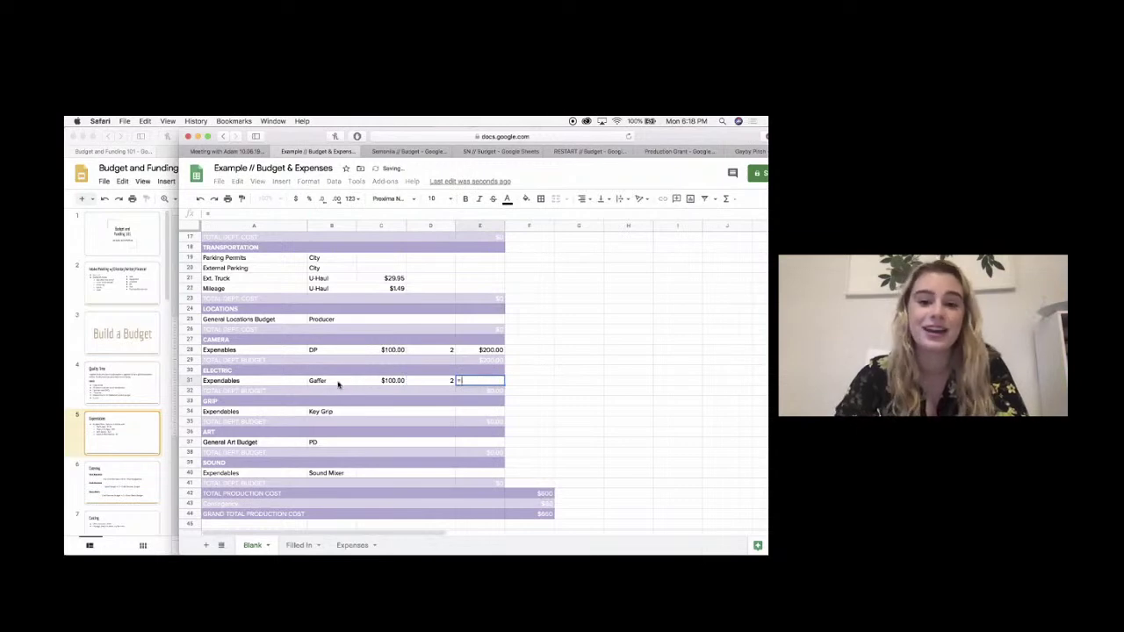
{"action": "type", "text": "="}
{"action": "left_click", "coordinate": [379, 381]}
{"action": "type", "text": "*"}
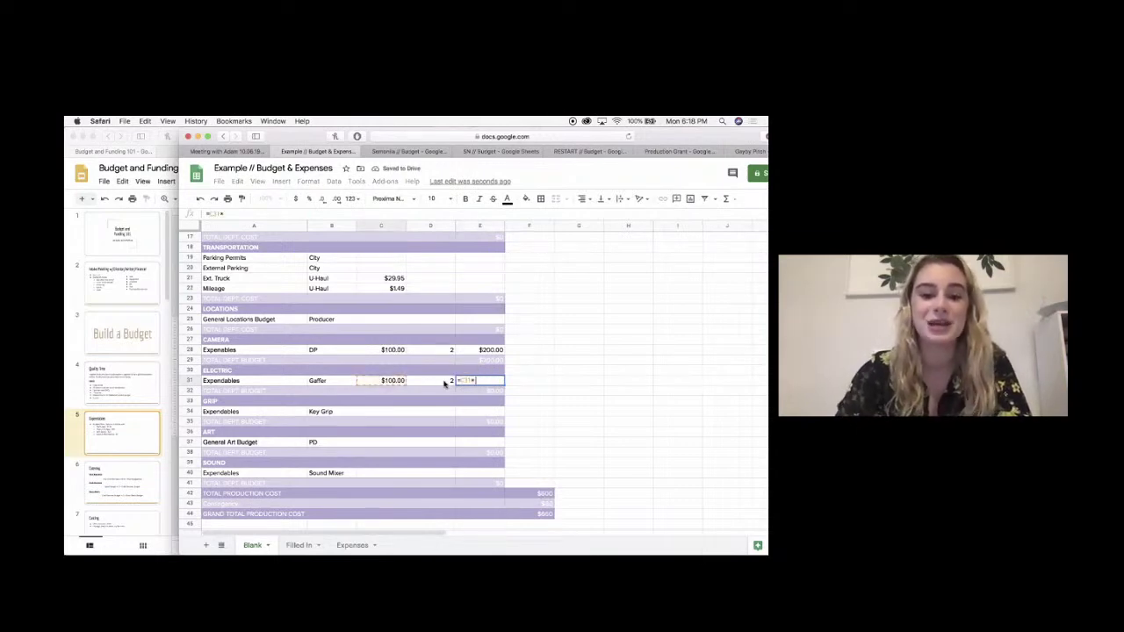
{"action": "left_click", "coordinate": [446, 381]}
{"action": "key", "text": "Return"}
- Enter a day rate of 100 and 2 days needed for the Grip expendables
{"action": "left_click", "coordinate": [380, 411]}
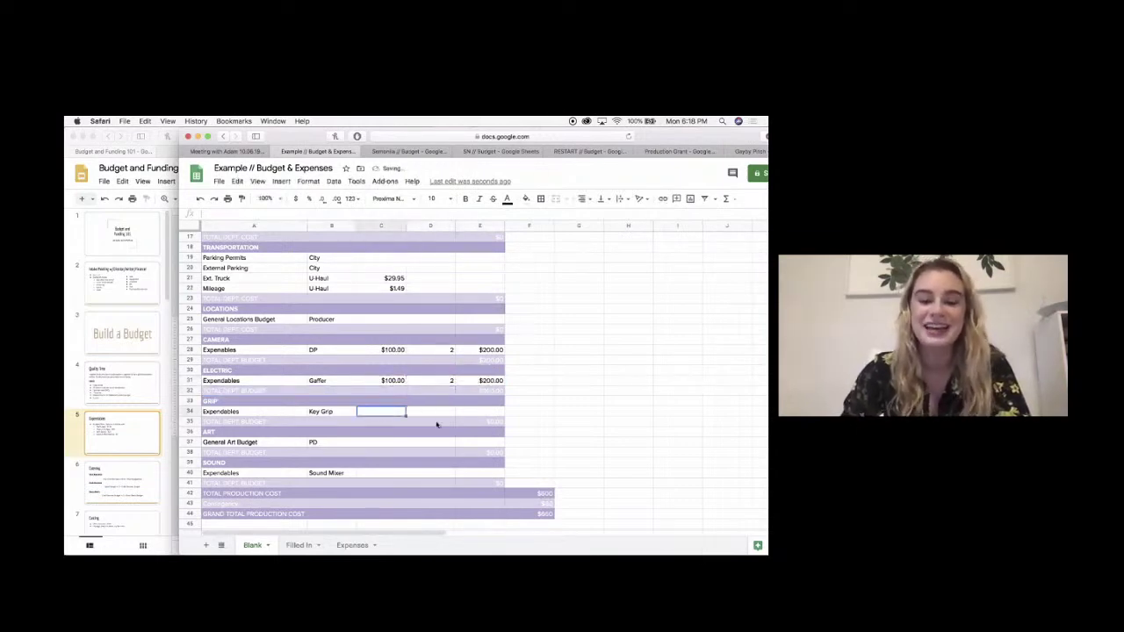
{"action": "scroll", "coordinate": [436, 425], "scroll_direction": "down", "scroll_amount": 3}
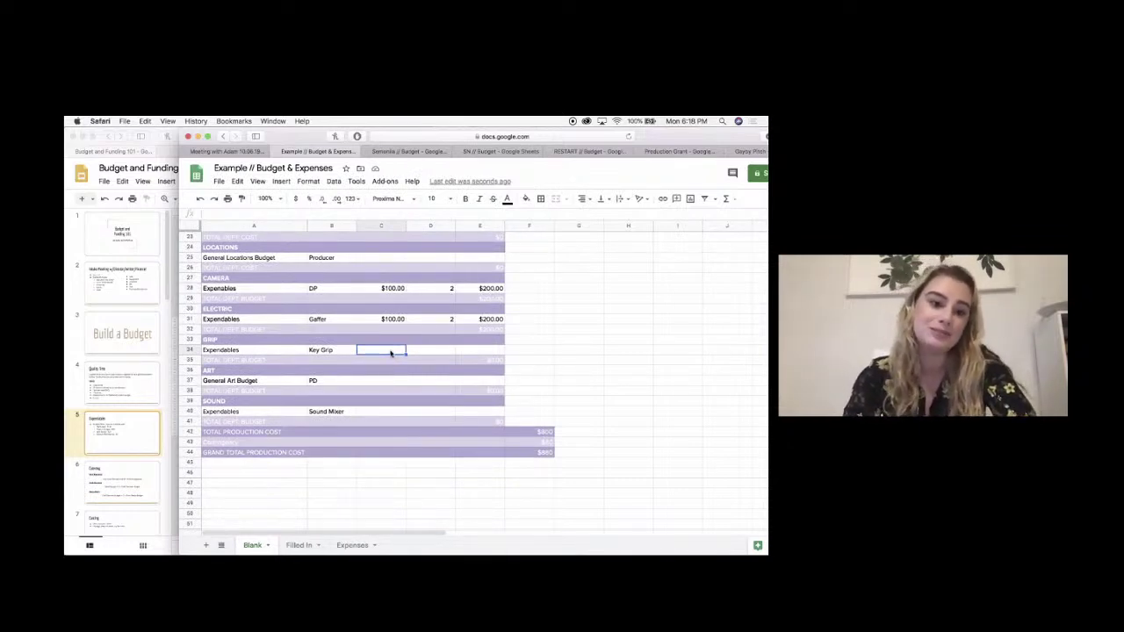
{"action": "type", "text": "100"}
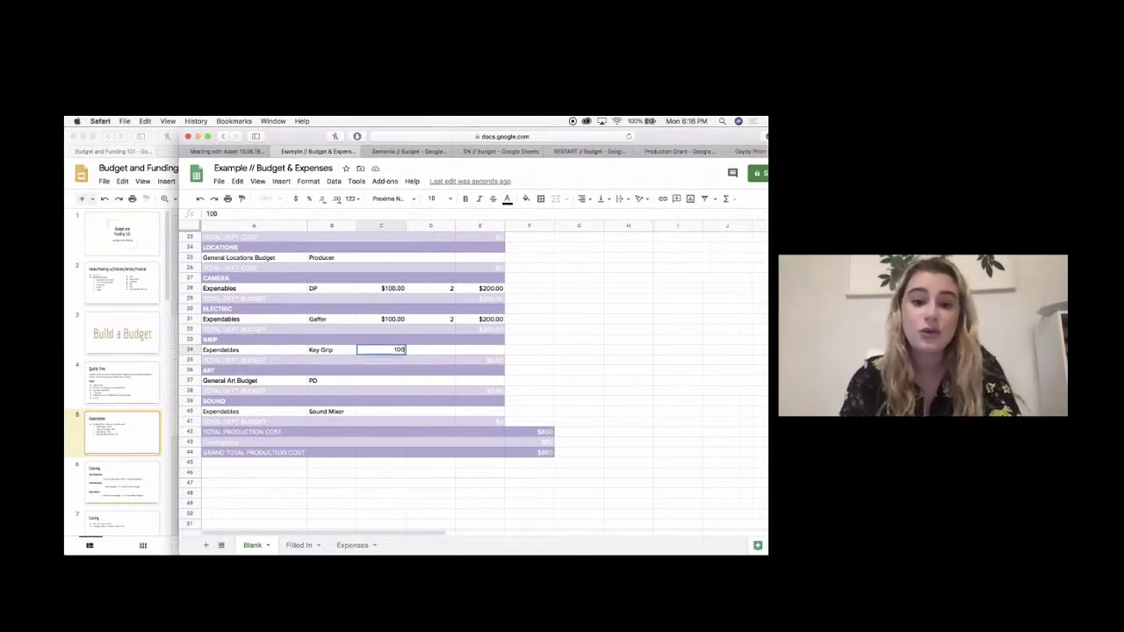
{"action": "key", "text": "Tab"}
{"action": "type", "text": "2"}
- Calculate the Grip expendables cost in E34 by multiplying the day rate by the days needed
{"action": "key", "text": "Tab"}
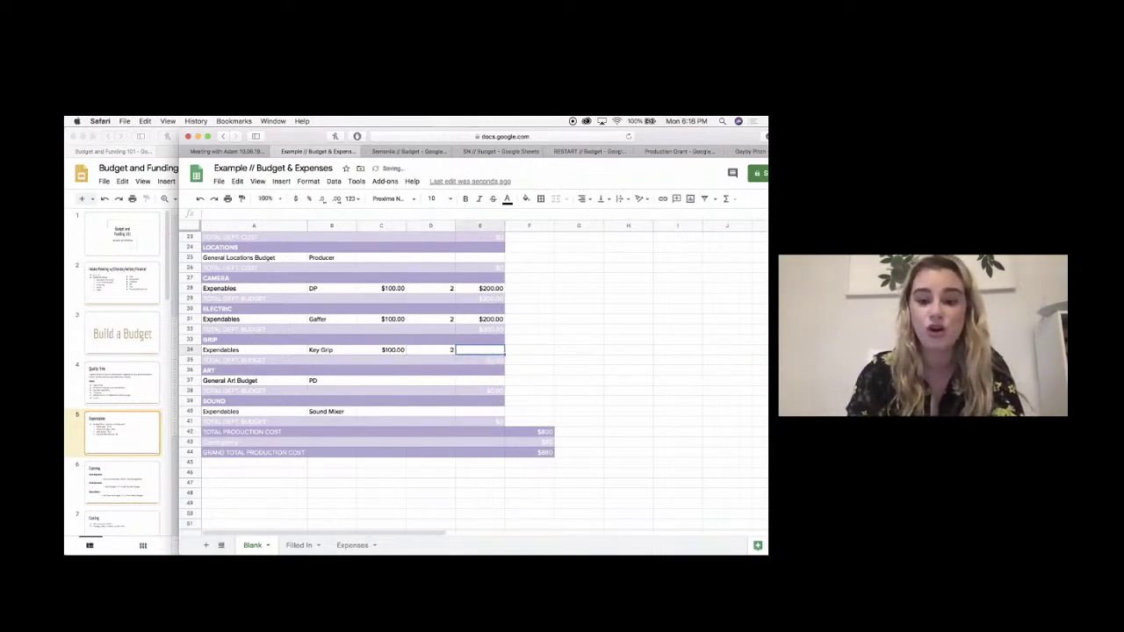
{"action": "type", "text": "="}
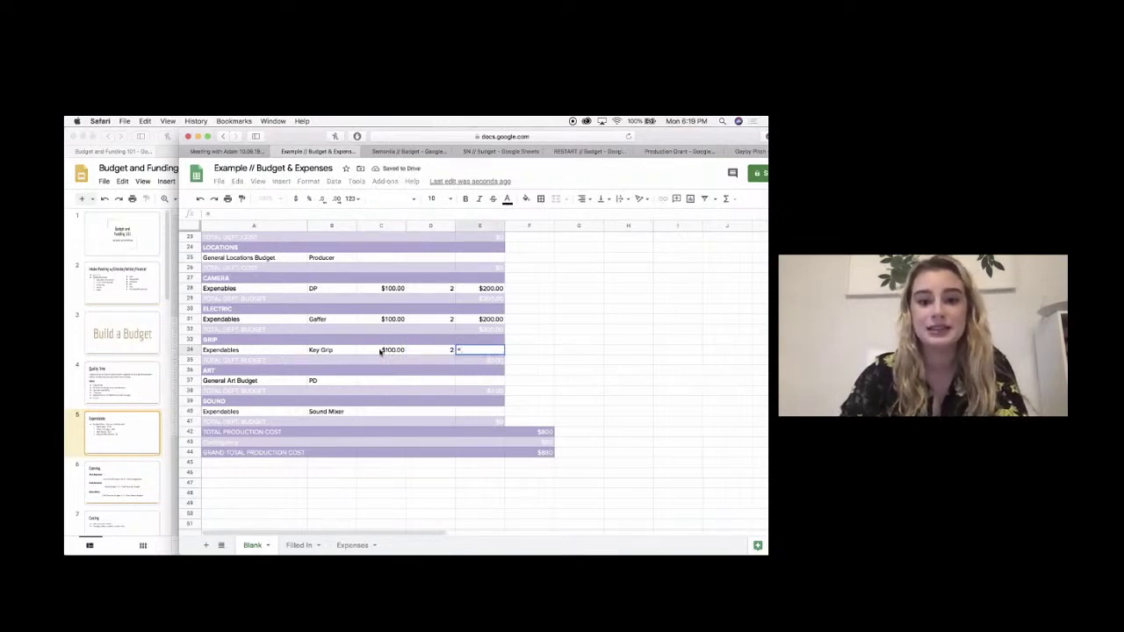
{"action": "left_click", "coordinate": [382, 351]}
{"action": "type", "text": "*"}
{"action": "left_click", "coordinate": [446, 350]}
{"action": "key", "text": "Return"}
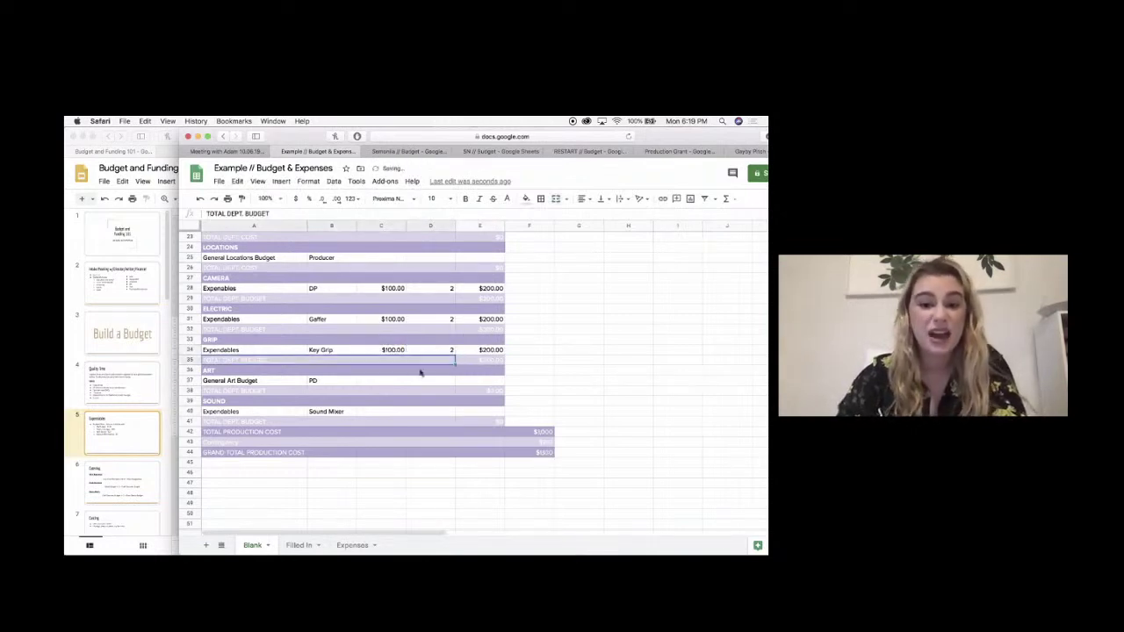
- Enter a day rate of 100 and 2 days needed for the Sound expendables
{"action": "left_click", "coordinate": [385, 382]}
{"action": "left_click", "coordinate": [392, 411]}
{"action": "type", "text": "1"}
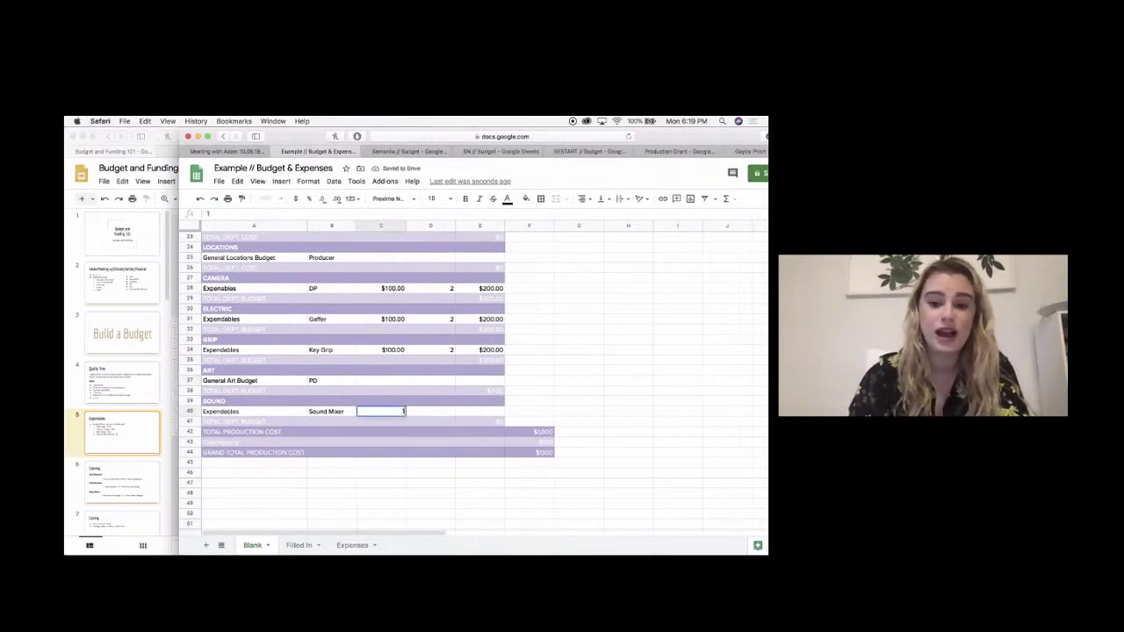
{"action": "type", "text": "00"}
{"action": "key", "text": "Tab"}
{"action": "type", "text": "2"}
- Calculate the Sound expendables cost in E40 by multiplying the day rate by the days needed
{"action": "key", "text": "Tab"}
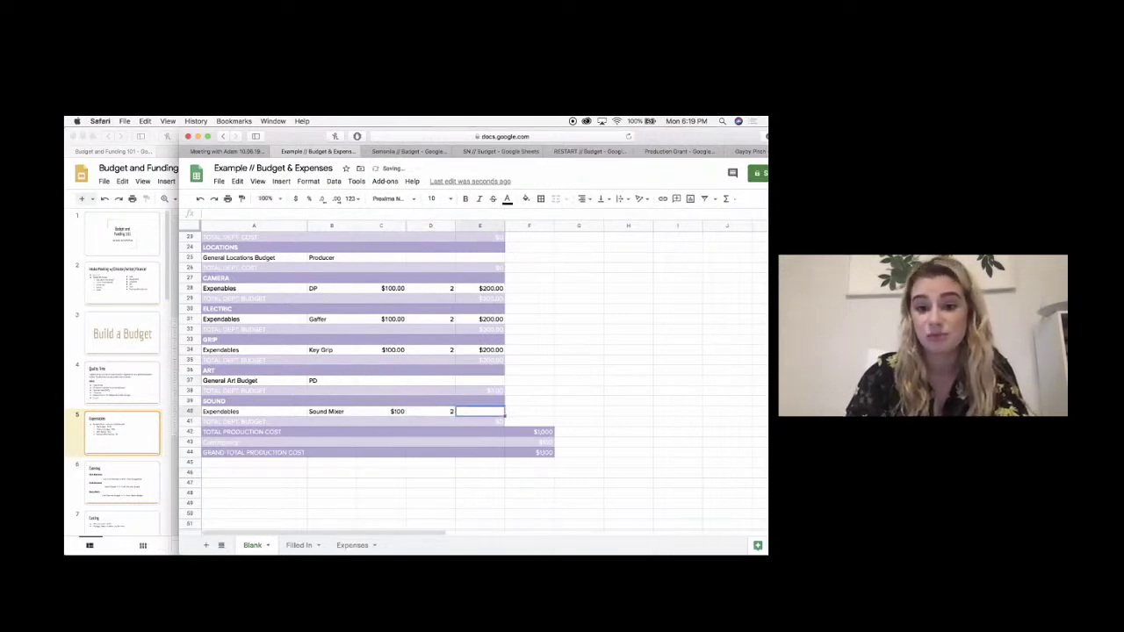
{"action": "type", "text": "="}
{"action": "left_click", "coordinate": [395, 412]}
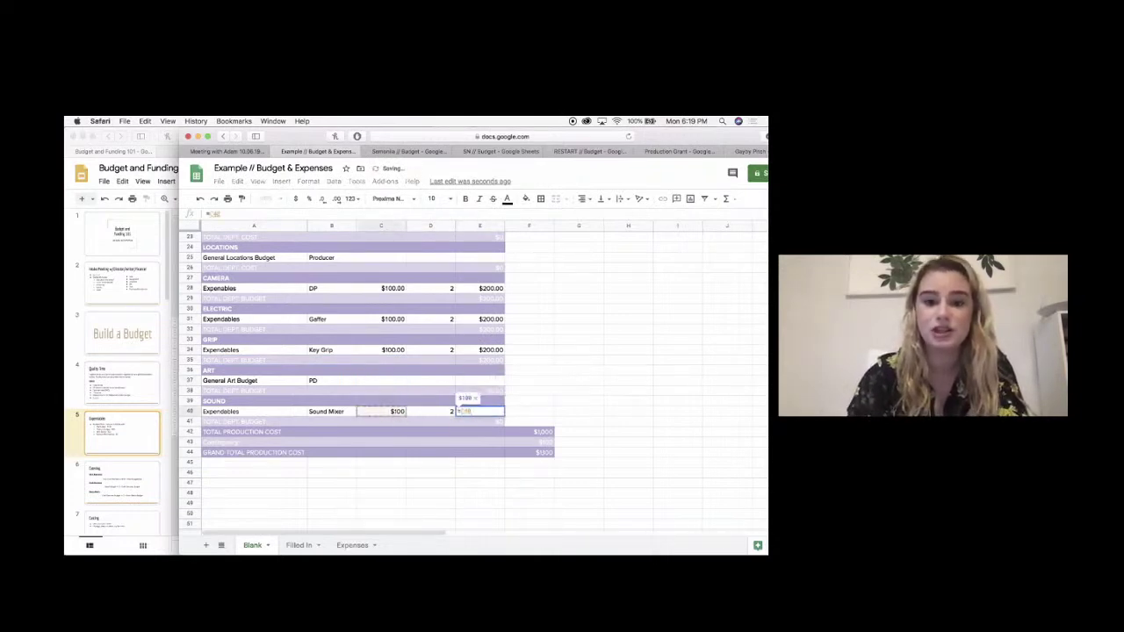
{"action": "type", "text": "*"}
{"action": "left_click", "coordinate": [442, 413]}
{"action": "key", "text": "Return"}
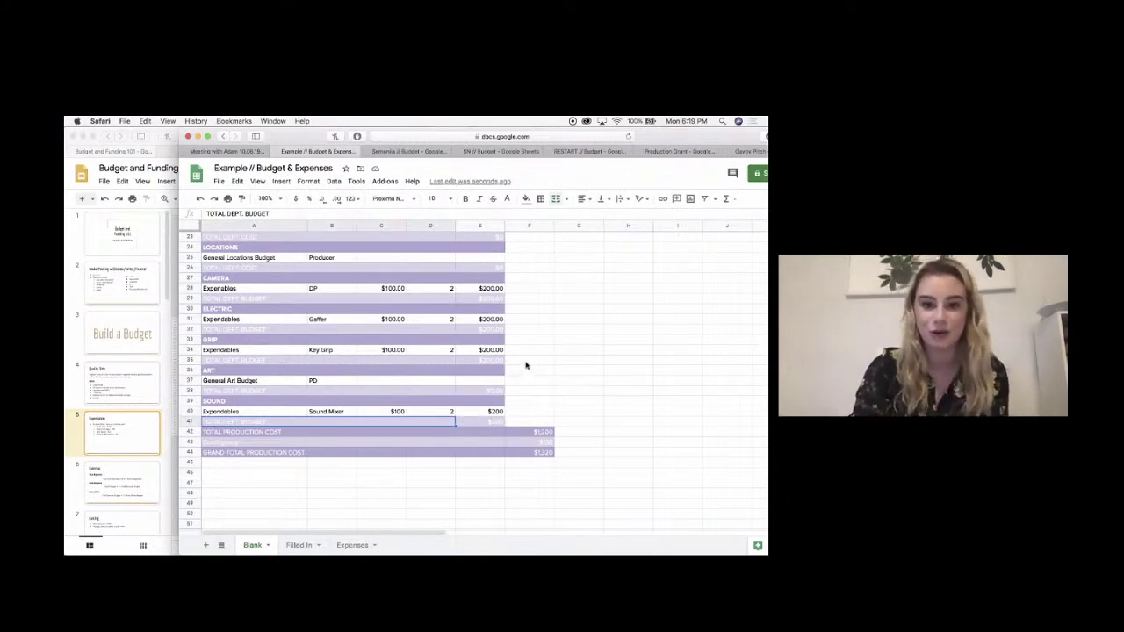
{"action": "scroll", "coordinate": [527, 365], "scroll_direction": "up", "scroll_amount": 10}
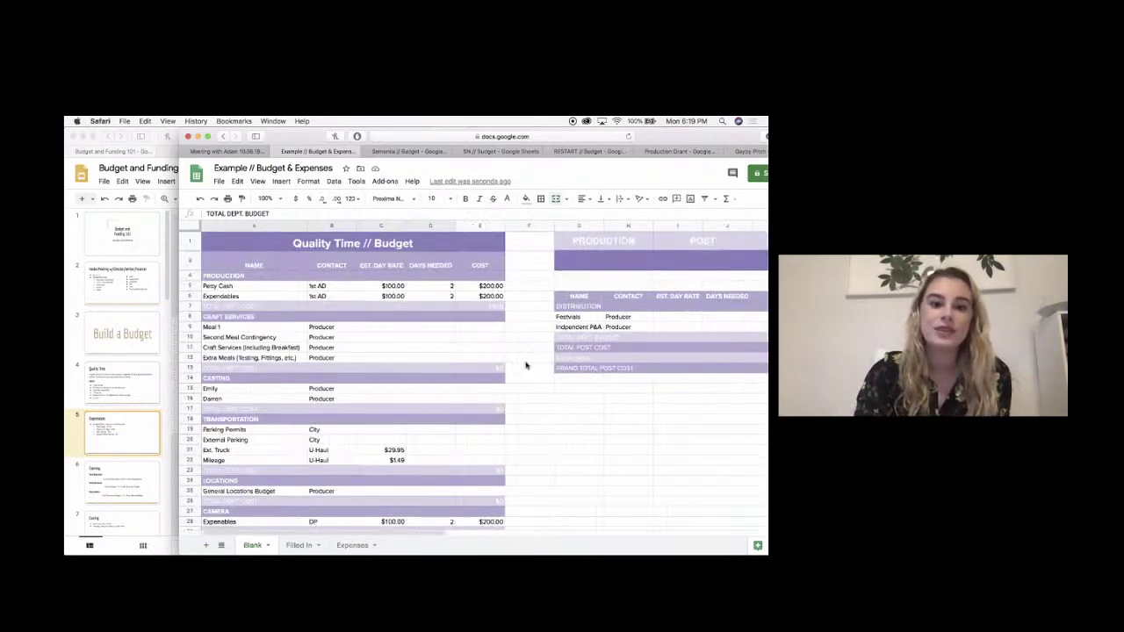
- Switch to the Budget and Funding slides and present the Catering slide to review the meal, craft services and extra meals equations
{"action": "left_click", "coordinate": [168, 402]}
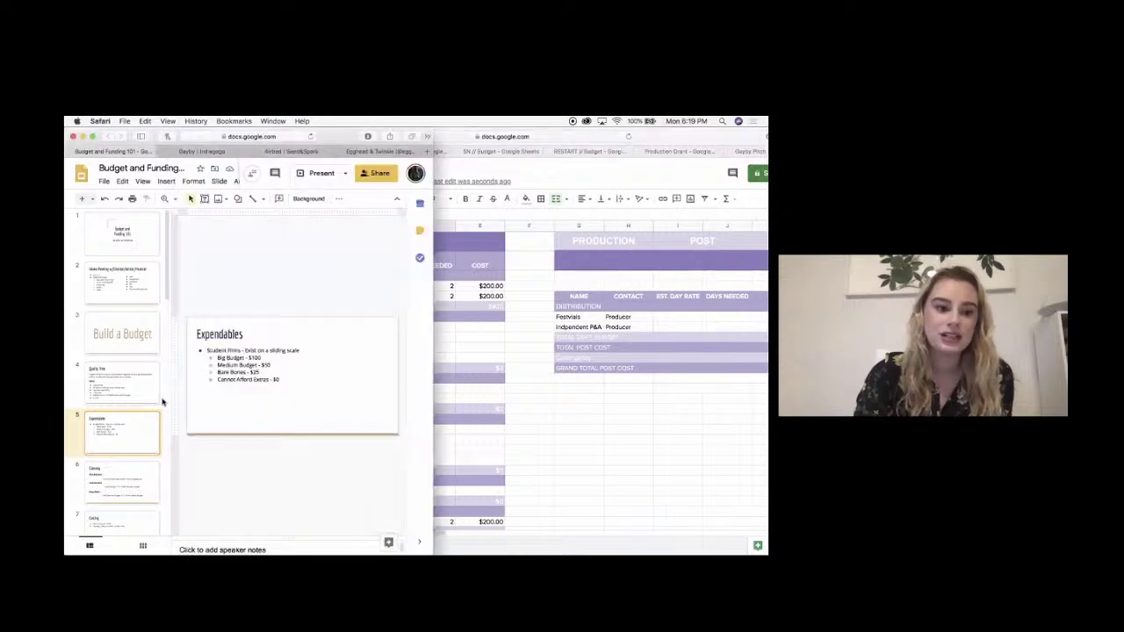
{"action": "left_click", "coordinate": [121, 483]}
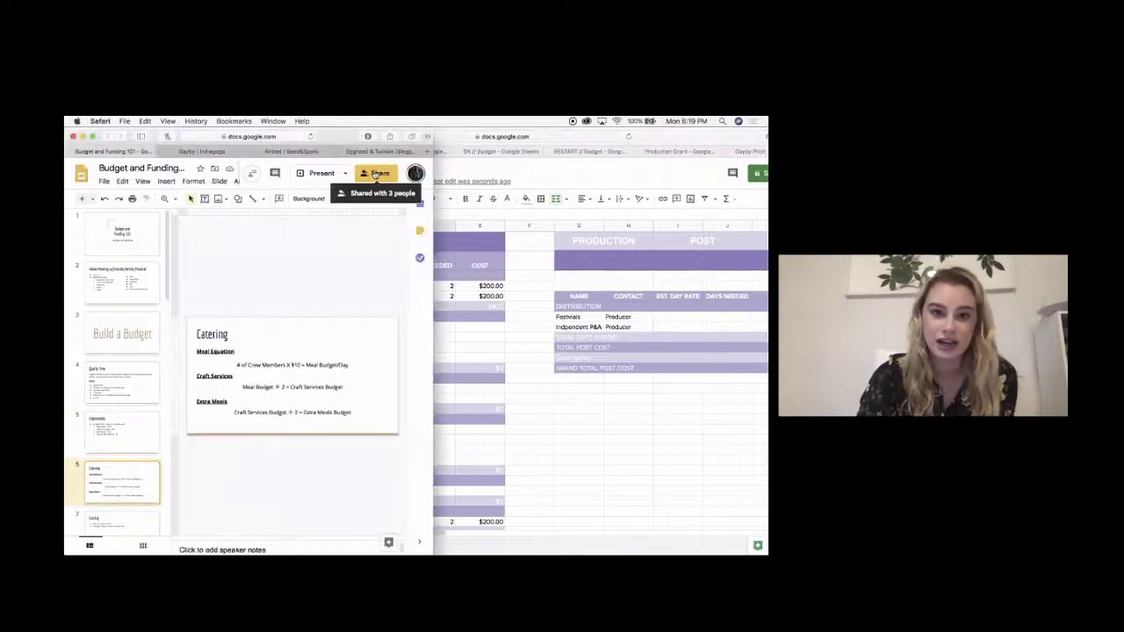
{"action": "left_click", "coordinate": [324, 176]}
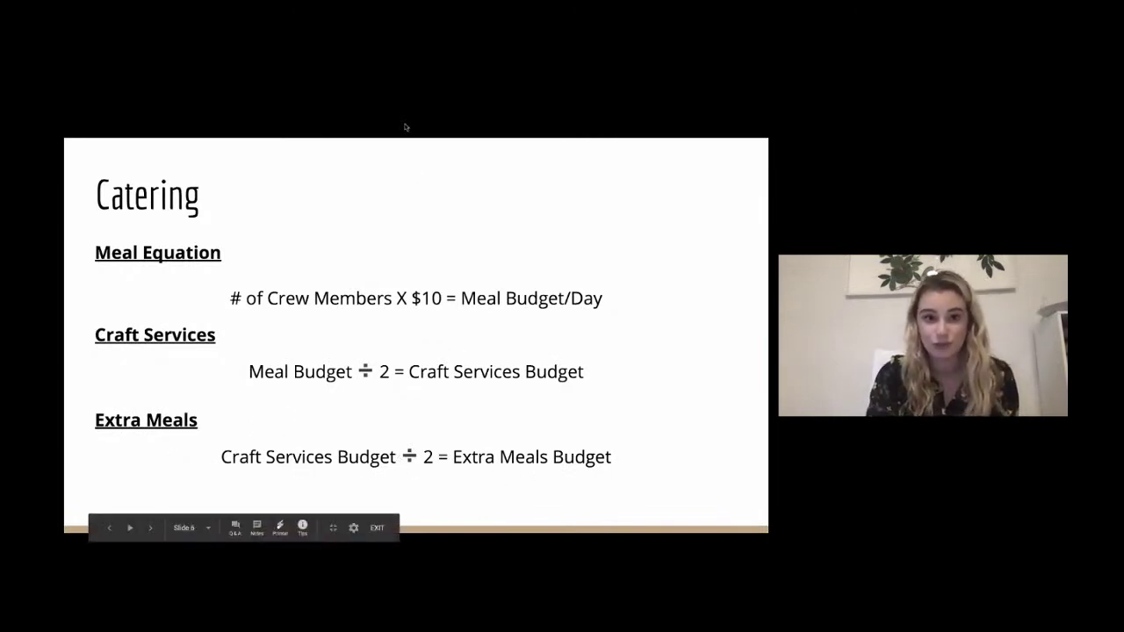
{"action": "key", "text": "Escape"}
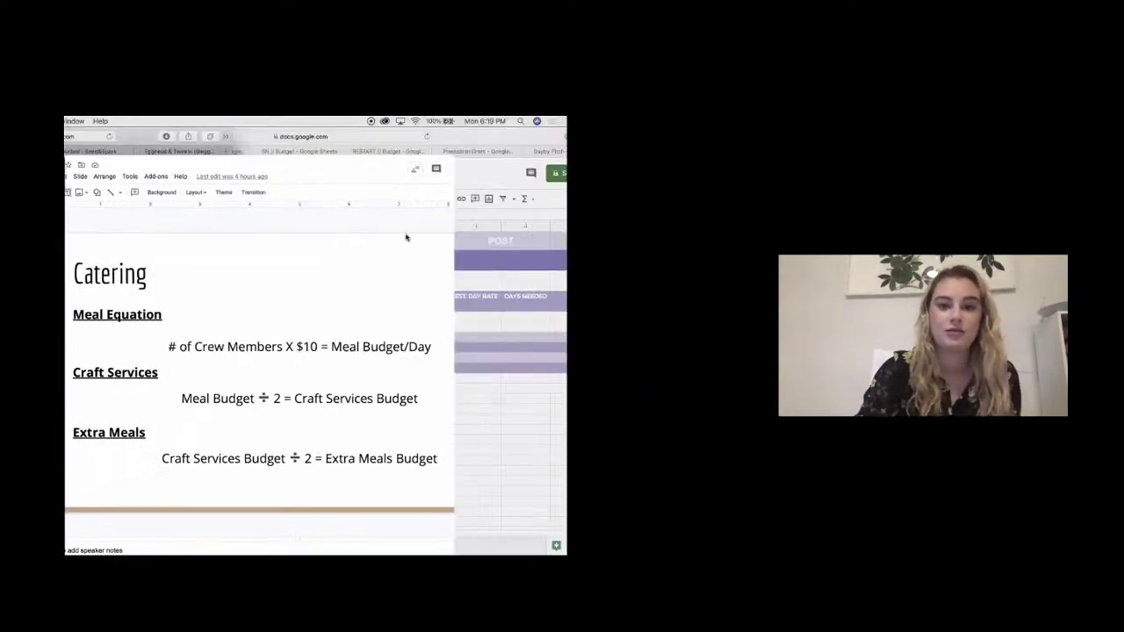
- In the budget spreadsheet, enter the Meal 1 day rate as =20*10 with 2 days needed
{"action": "left_click", "coordinate": [532, 311]}
{"action": "left_click", "coordinate": [386, 330]}
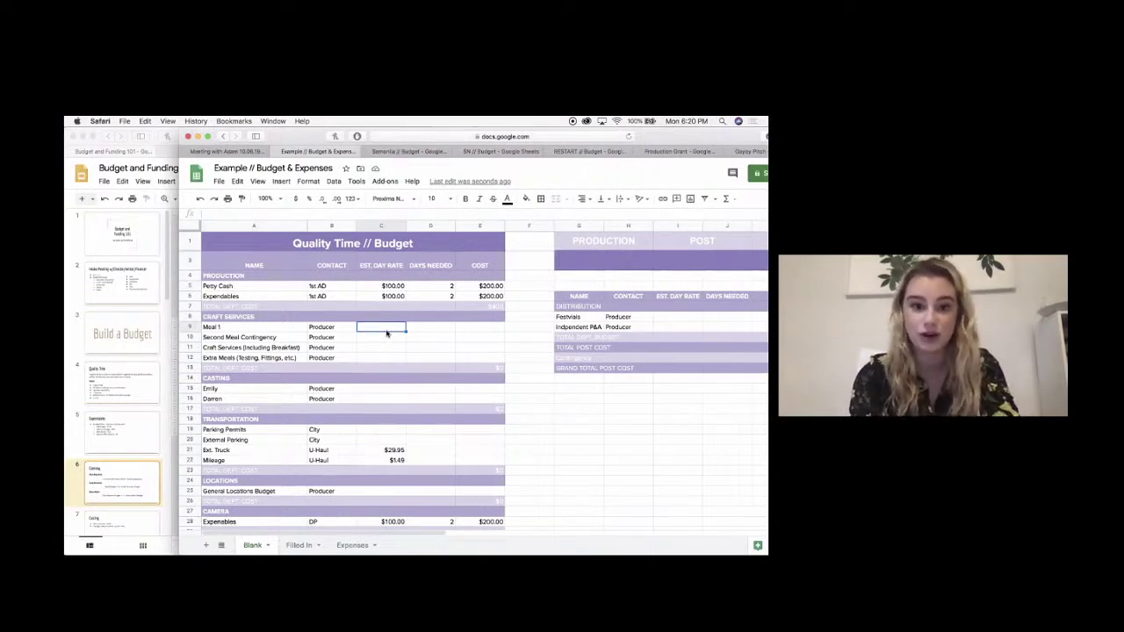
{"action": "type", "text": "20*1"}
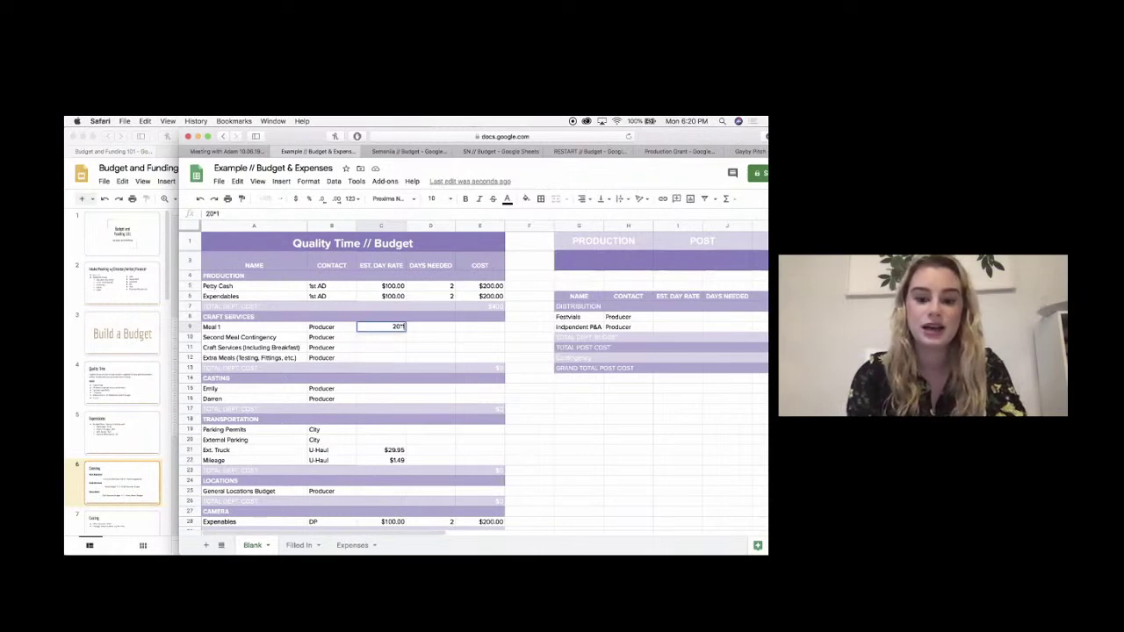
{"action": "key", "text": "BackSpace"}
{"action": "key", "text": "BackSpace"}
{"action": "key", "text": "BackSpace"}
{"action": "key", "text": "BackSpace"}
{"action": "type", "text": "="}
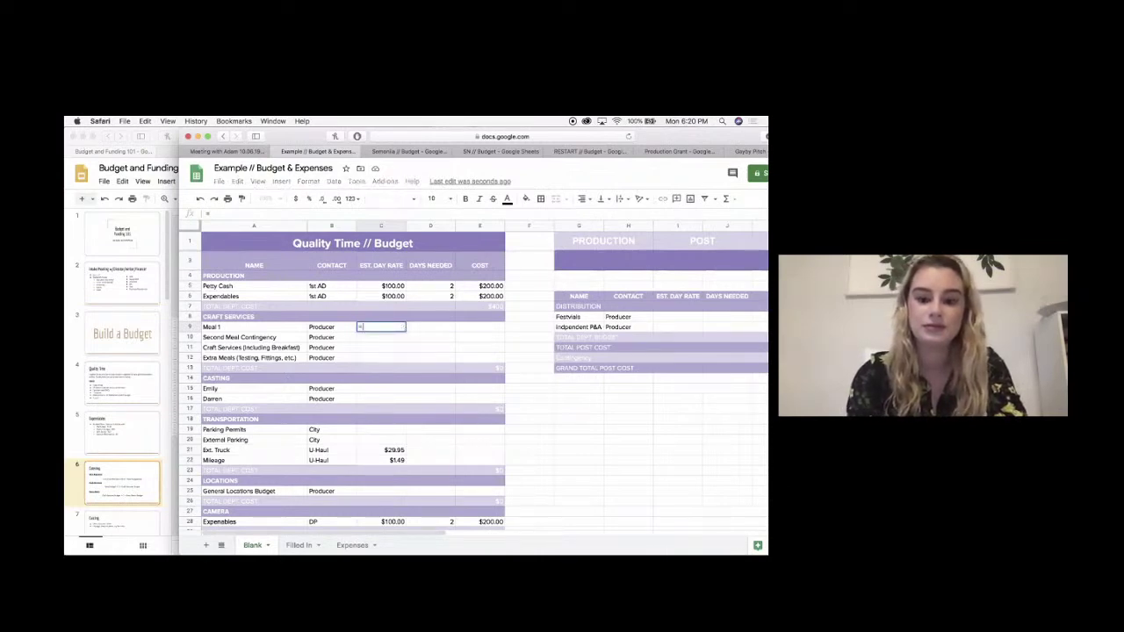
{"action": "type", "text": "20*10"}
{"action": "key", "text": "Tab"}
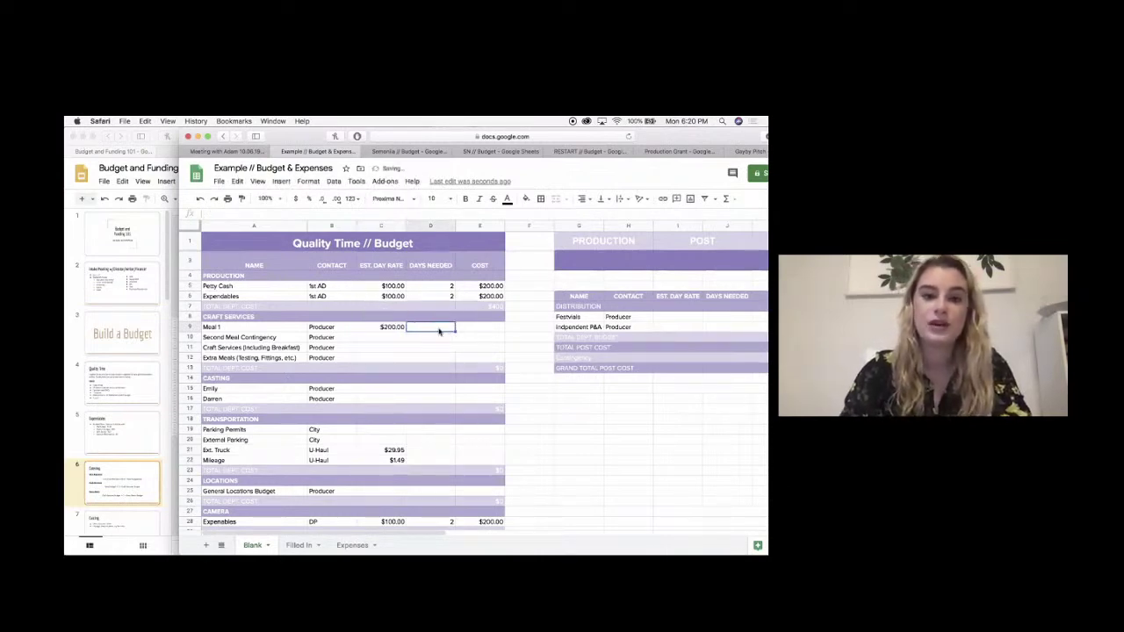
{"action": "type", "text": "2"}
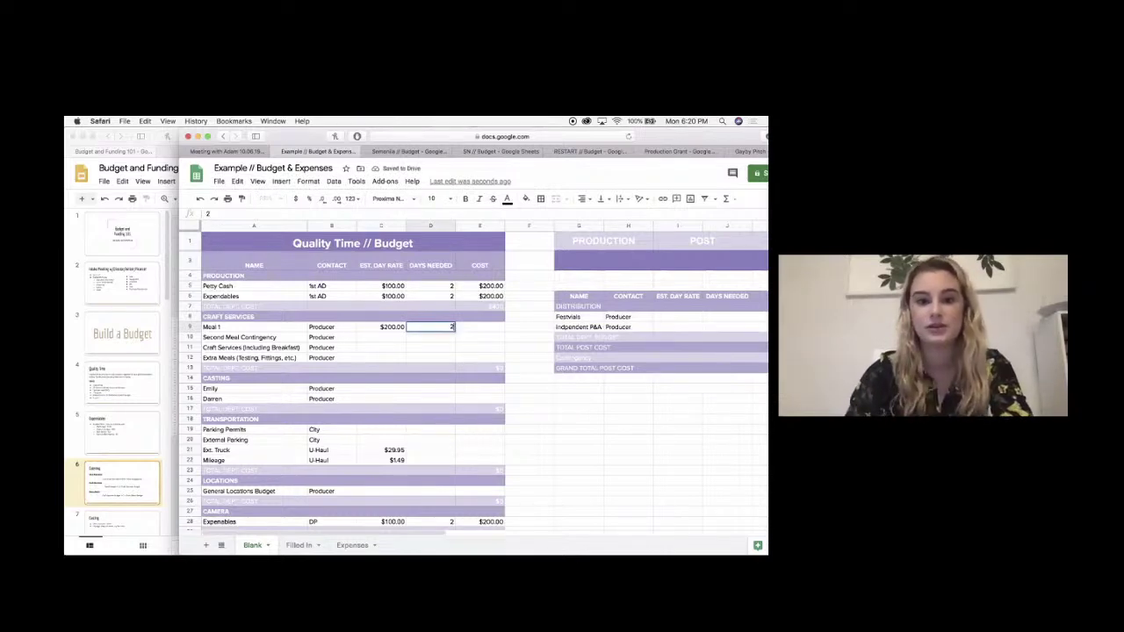
- Calculate the Meal 1 cost in E9 by multiplying its day rate by the days needed
{"action": "key", "text": "Tab"}
{"action": "type", "text": "="}
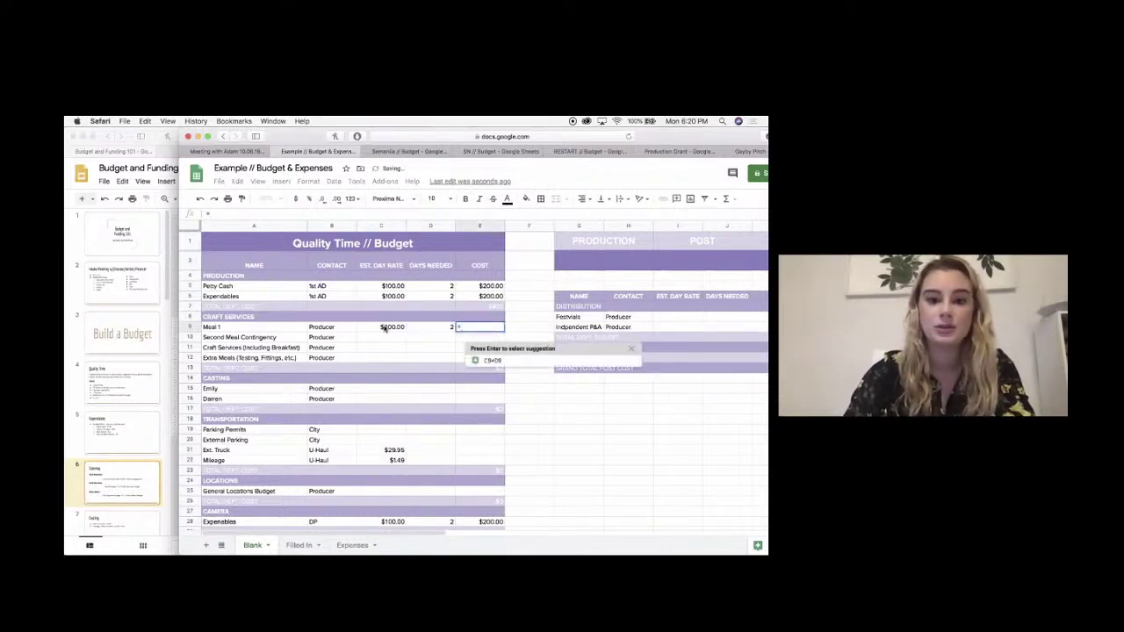
{"action": "left_click", "coordinate": [386, 330]}
{"action": "type", "text": "*"}
{"action": "left_click", "coordinate": [425, 330]}
{"action": "key", "text": "Return"}
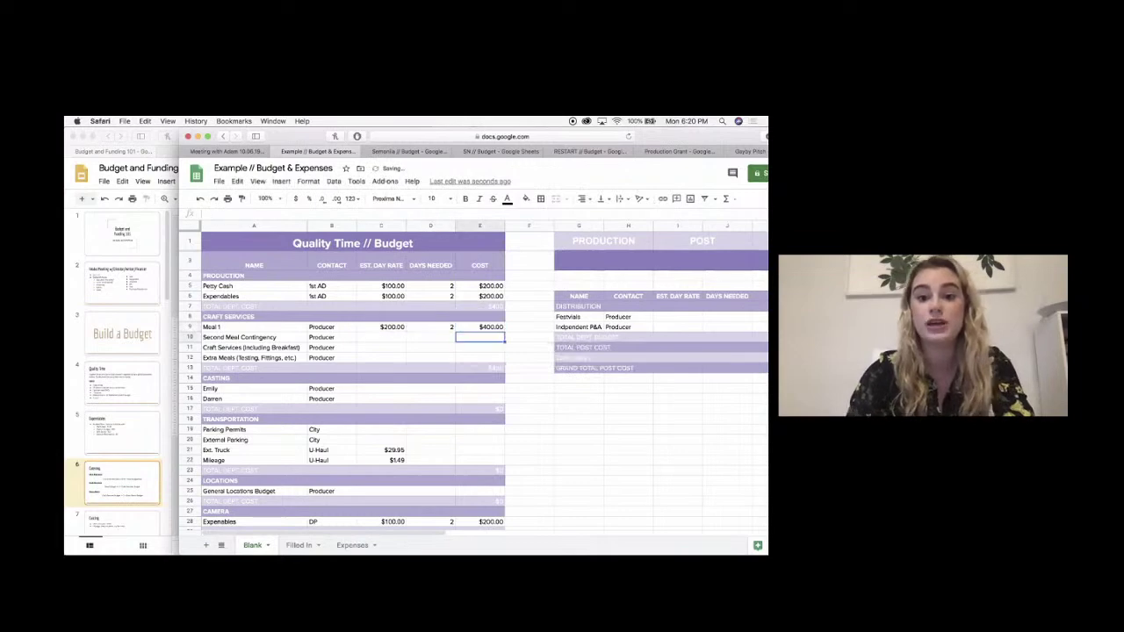
{"action": "left_click", "coordinate": [493, 329]}
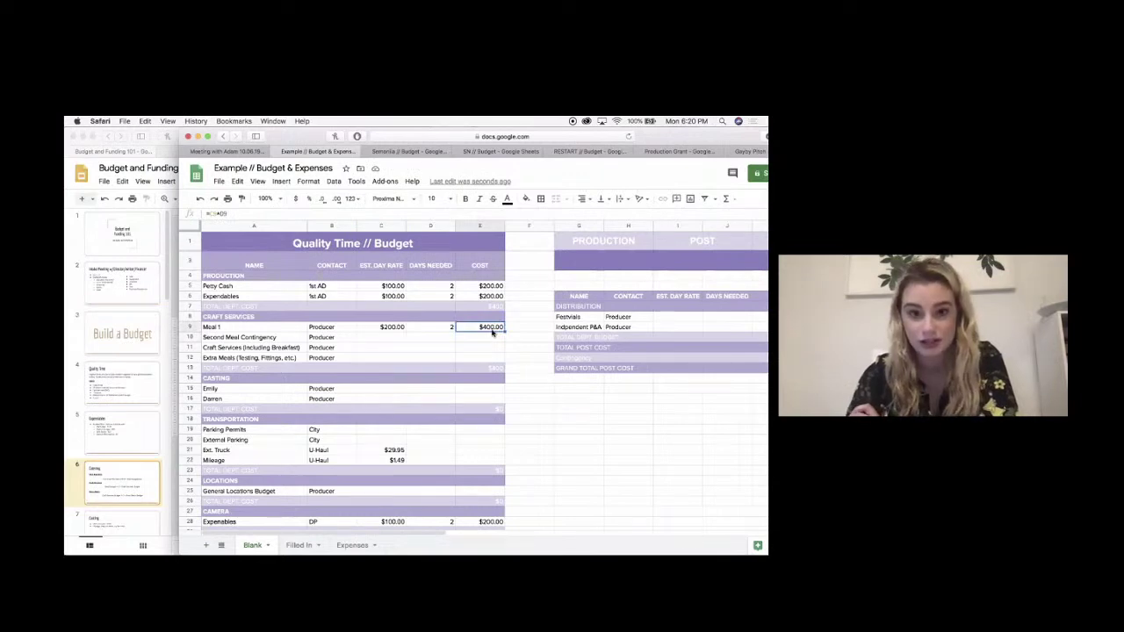
- Fill in Second Meal Contingency with a day rate of 200, 1 day needed and the cost formula =C10*D10
{"action": "left_click", "coordinate": [302, 342]}
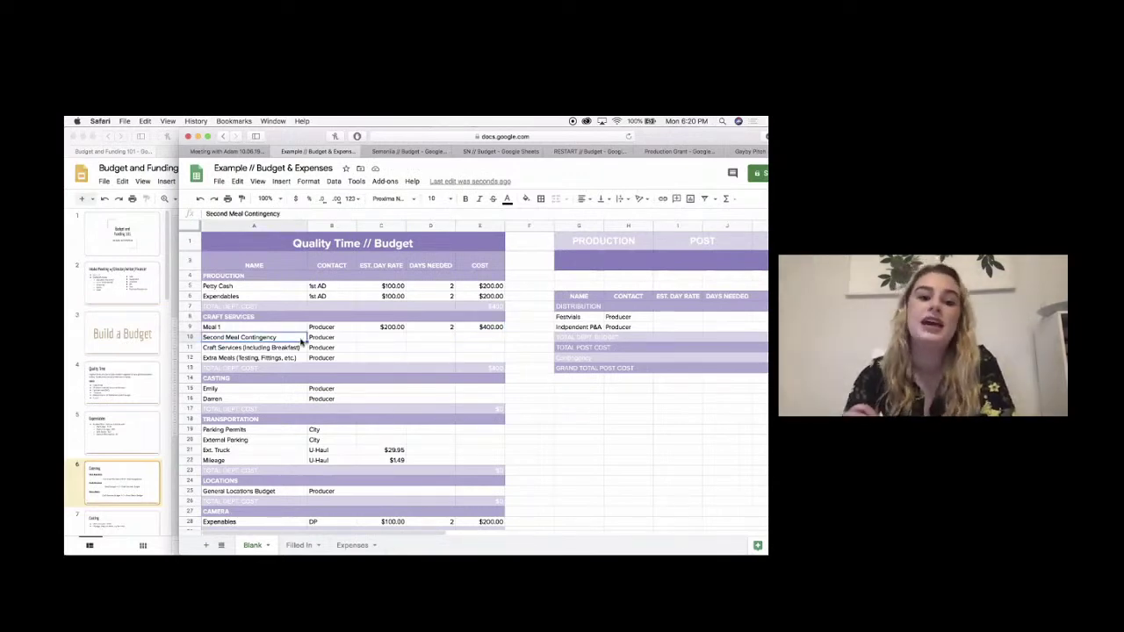
{"action": "left_click", "coordinate": [379, 342]}
{"action": "left_click", "coordinate": [275, 337]}
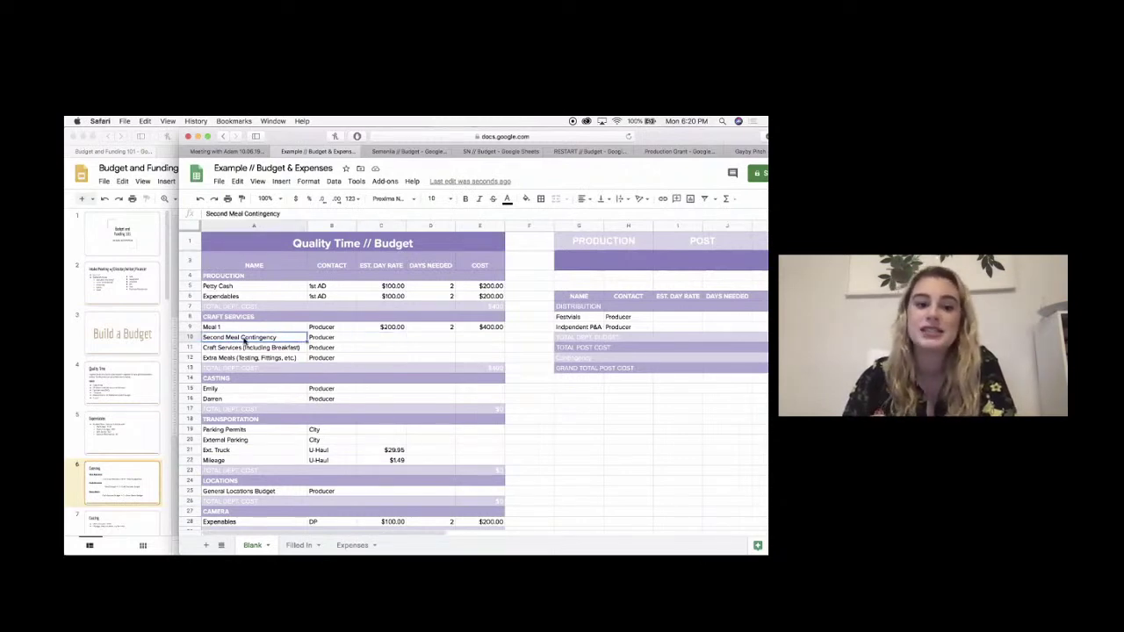
{"action": "left_click", "coordinate": [363, 342]}
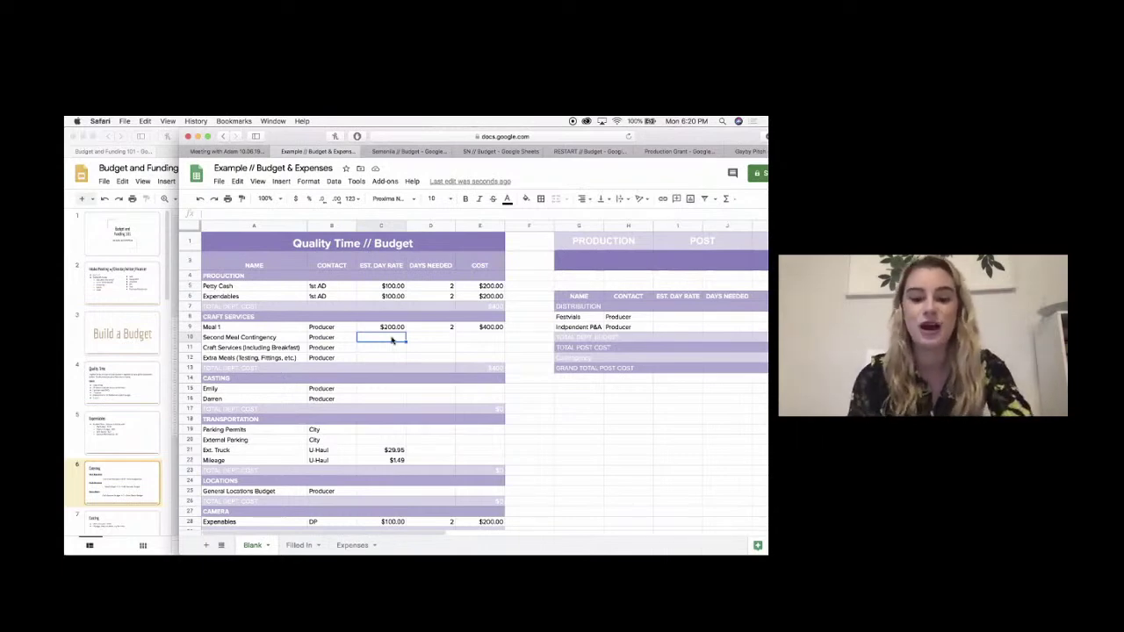
{"action": "type", "text": "200"}
{"action": "key", "text": "Tab"}
{"action": "type", "text": "1"}
{"action": "key", "text": "Tab"}
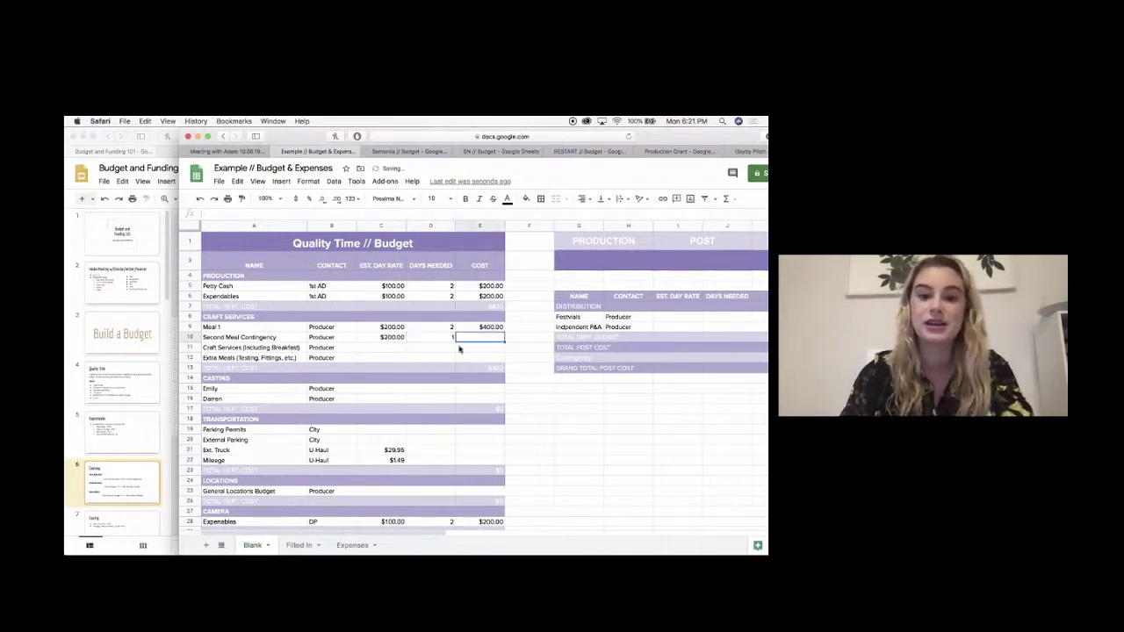
{"action": "type", "text": "=C10*D10"}
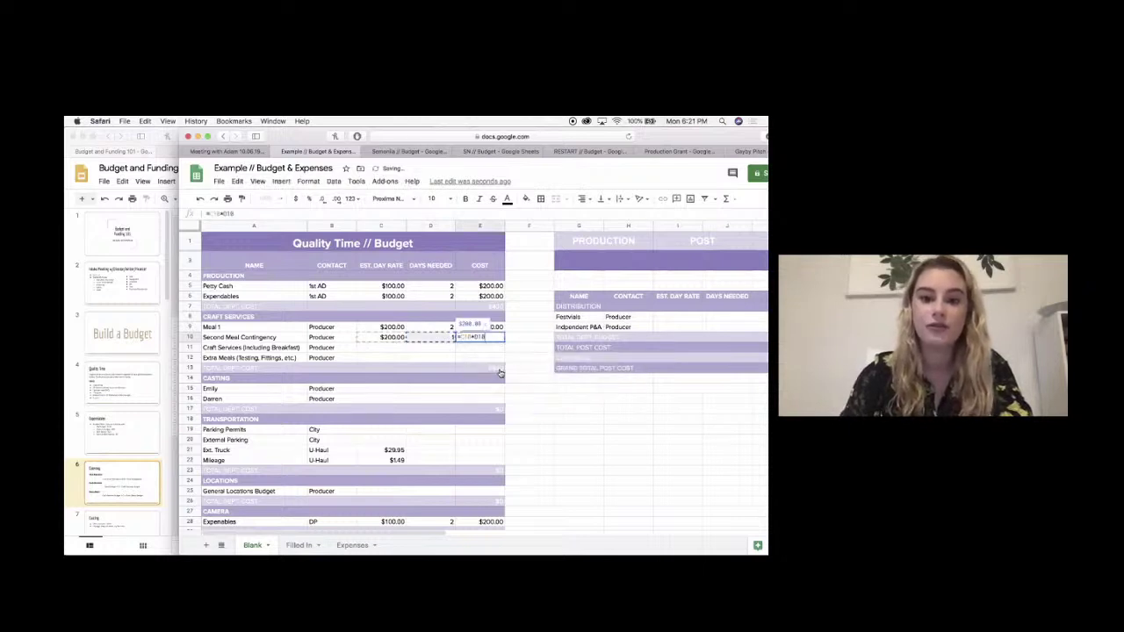
{"action": "key", "text": "Return"}
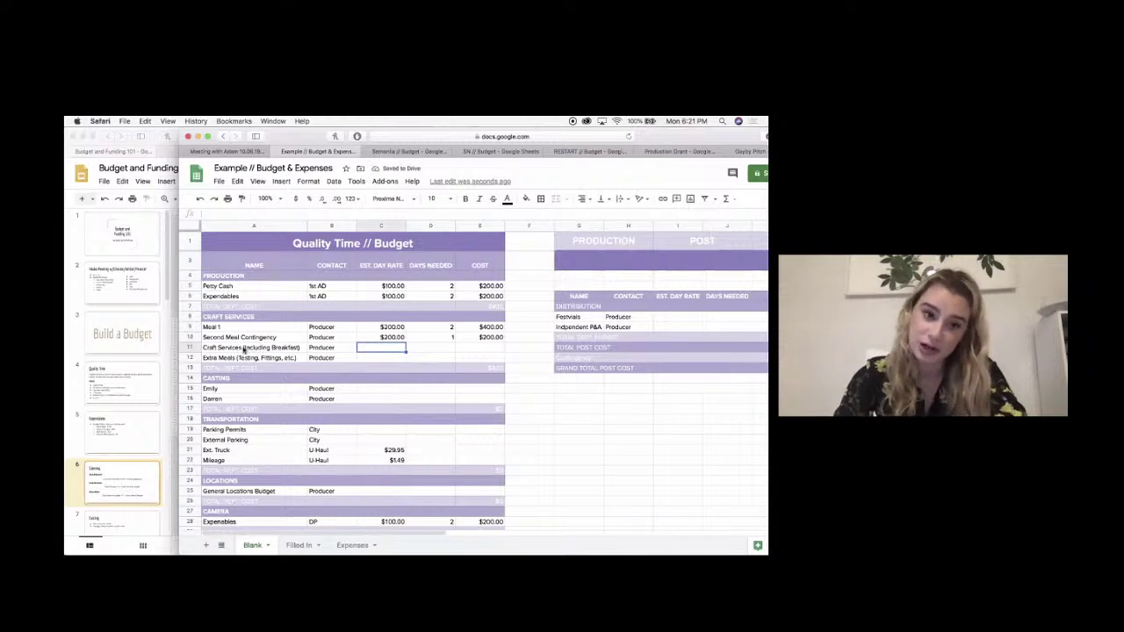
- Set the Craft Services day rate to the Meal 1 day rate divided by 2, with 2 days needed
{"action": "left_click", "coordinate": [240, 350]}
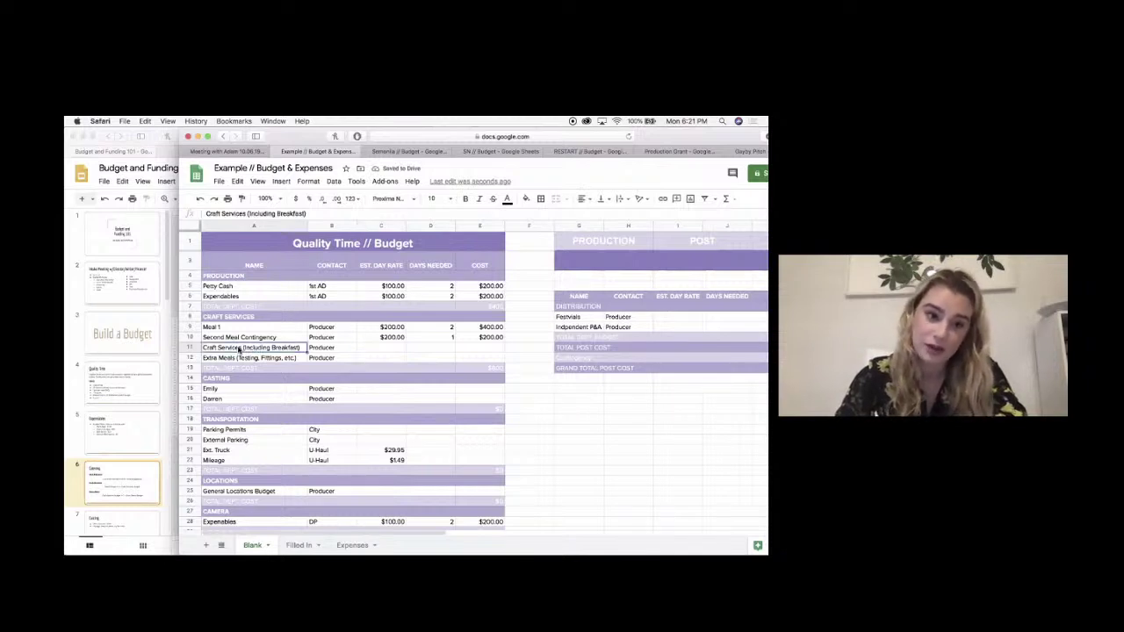
{"action": "left_click", "coordinate": [394, 347]}
{"action": "type", "text": "="}
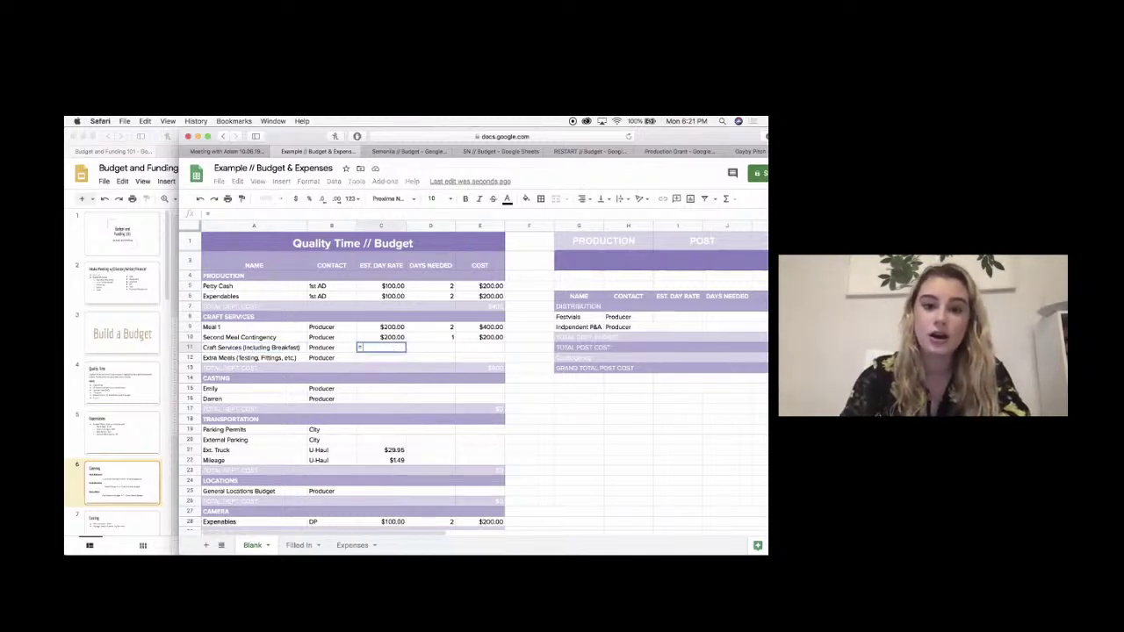
{"action": "left_click", "coordinate": [394, 330]}
{"action": "type", "text": "/2"}
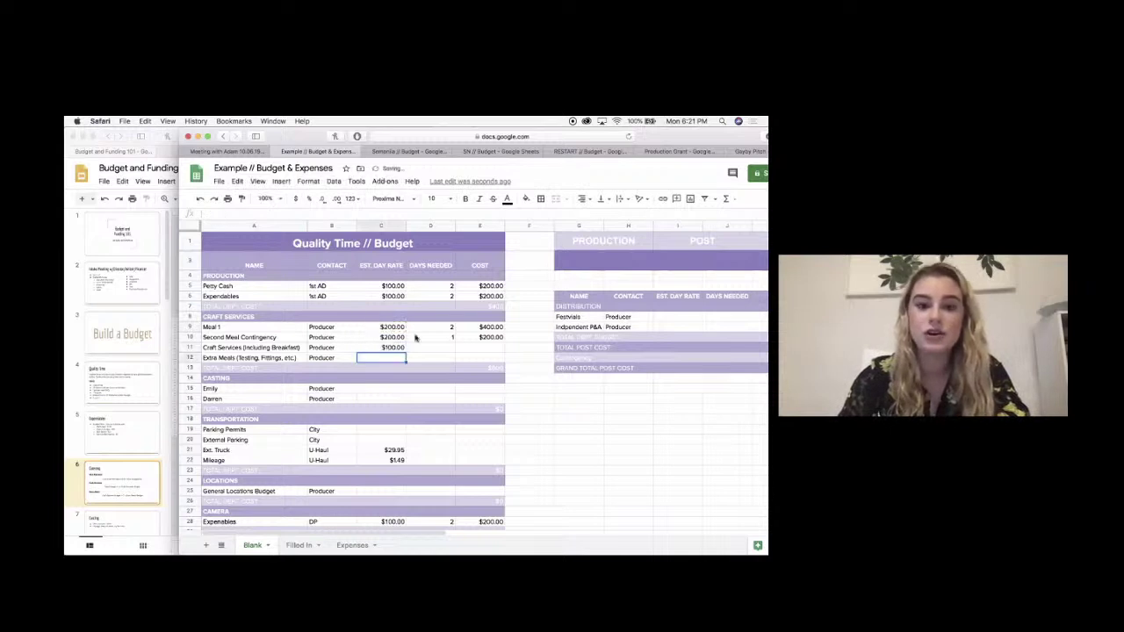
{"action": "left_click", "coordinate": [432, 349]}
{"action": "type", "text": "2"}
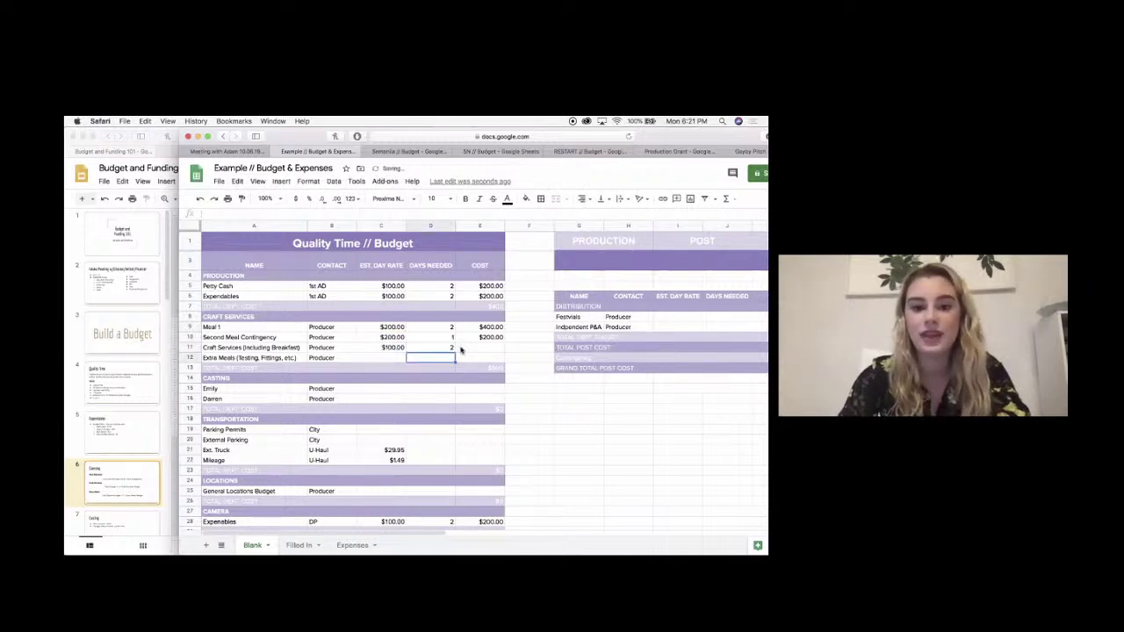
- Calculate the Craft Services cost in E11 by multiplying C11 by D11
{"action": "left_click", "coordinate": [460, 349]}
{"action": "type", "text": "="}
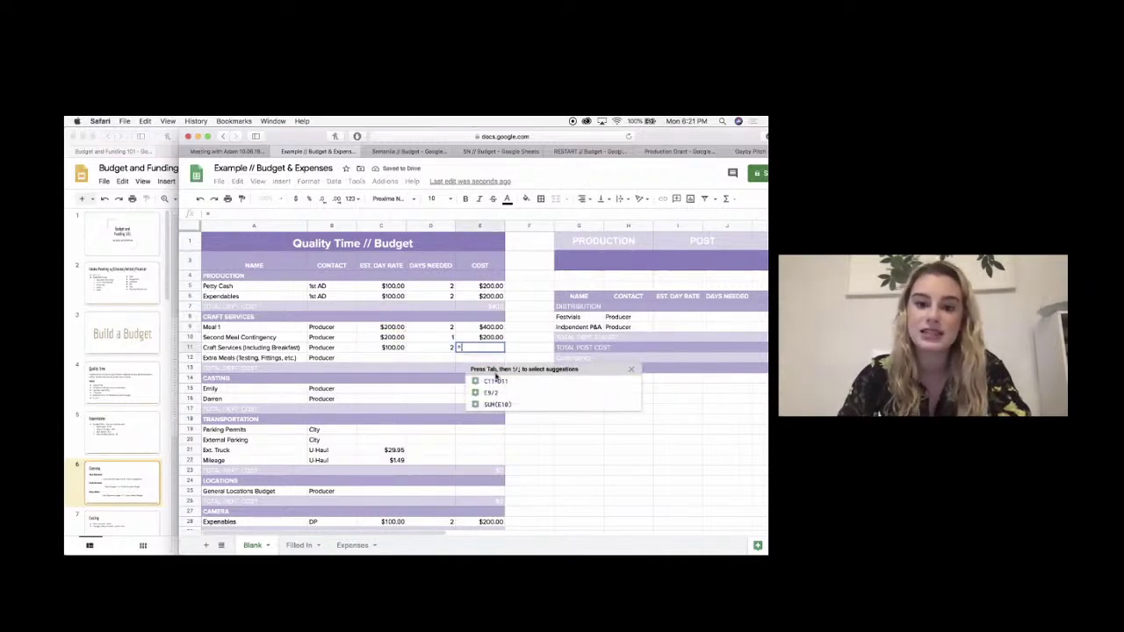
{"action": "left_click", "coordinate": [479, 382]}
{"action": "key", "text": "Return"}
- Set the Extra Meals day rate to the Craft Services day rate divided by 2, with 2 days needed
{"action": "left_click", "coordinate": [387, 359]}
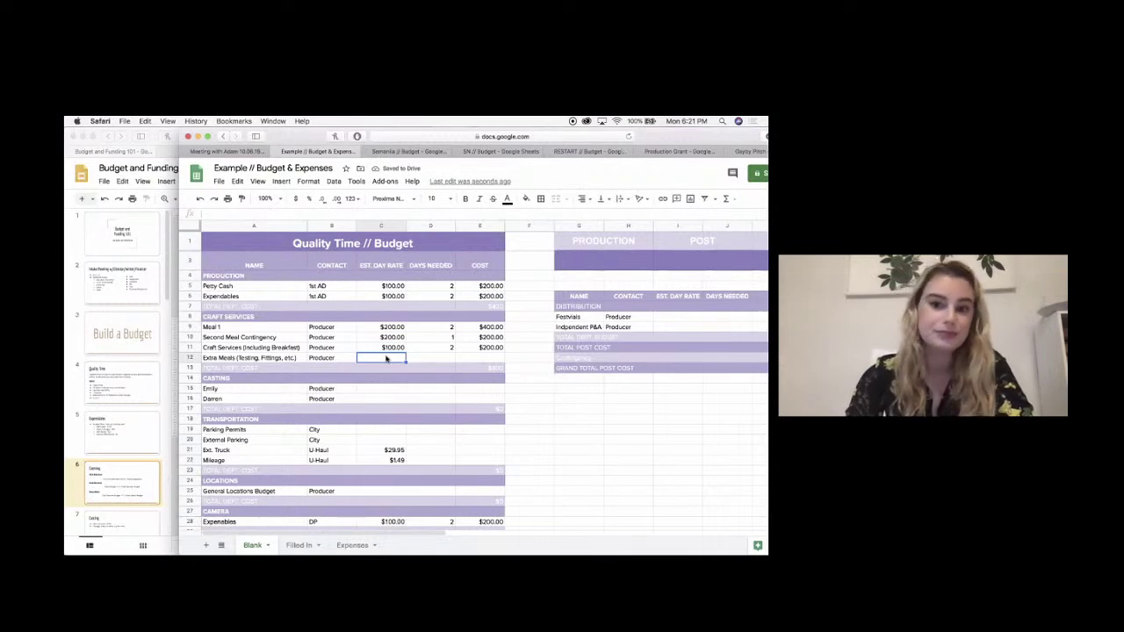
{"action": "left_click", "coordinate": [223, 361]}
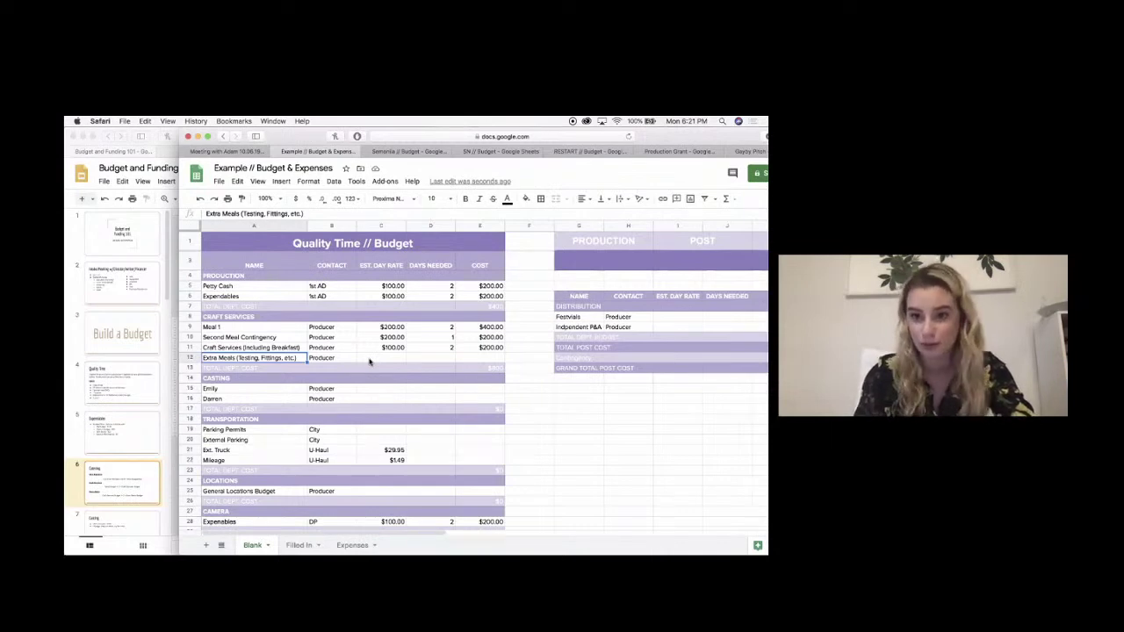
{"action": "left_click", "coordinate": [388, 357]}
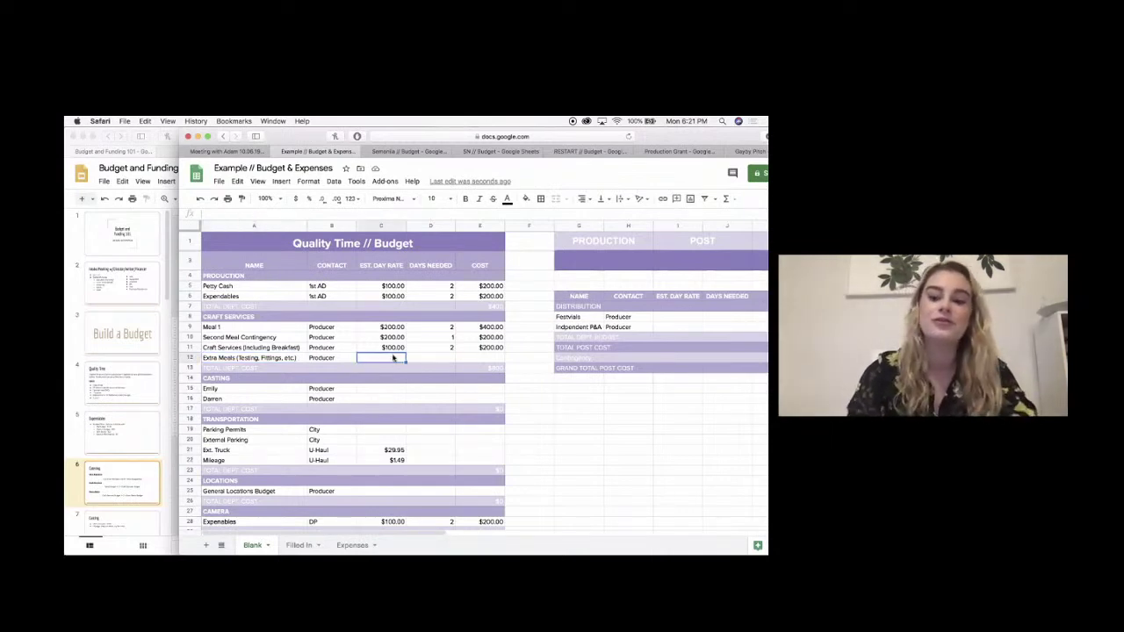
{"action": "type", "text": "="}
{"action": "left_click", "coordinate": [393, 347]}
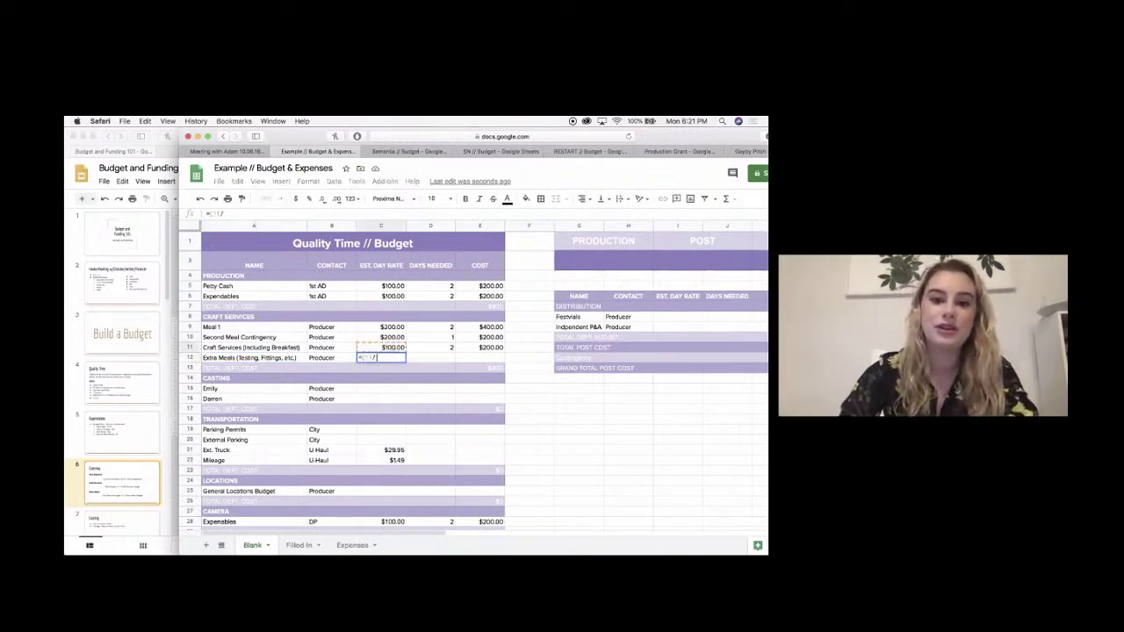
{"action": "type", "text": "/2"}
{"action": "left_click", "coordinate": [432, 357]}
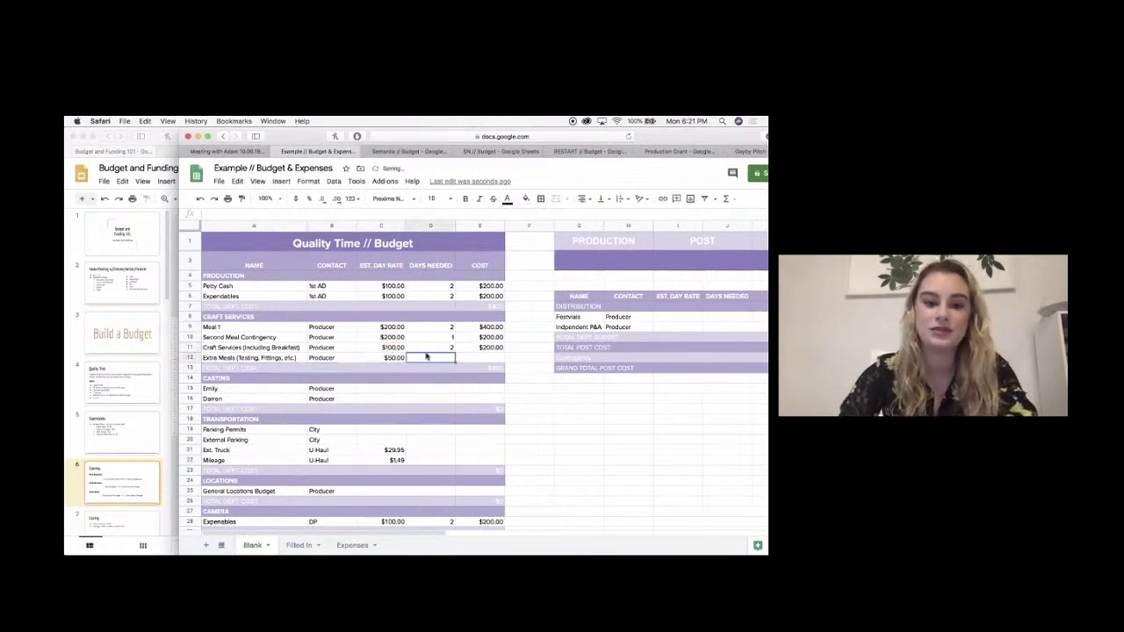
{"action": "type", "text": "2"}
- Calculate the Extra Meals cost in E12 by multiplying its day rate by the days needed
{"action": "left_click", "coordinate": [469, 360]}
{"action": "type", "text": "="}
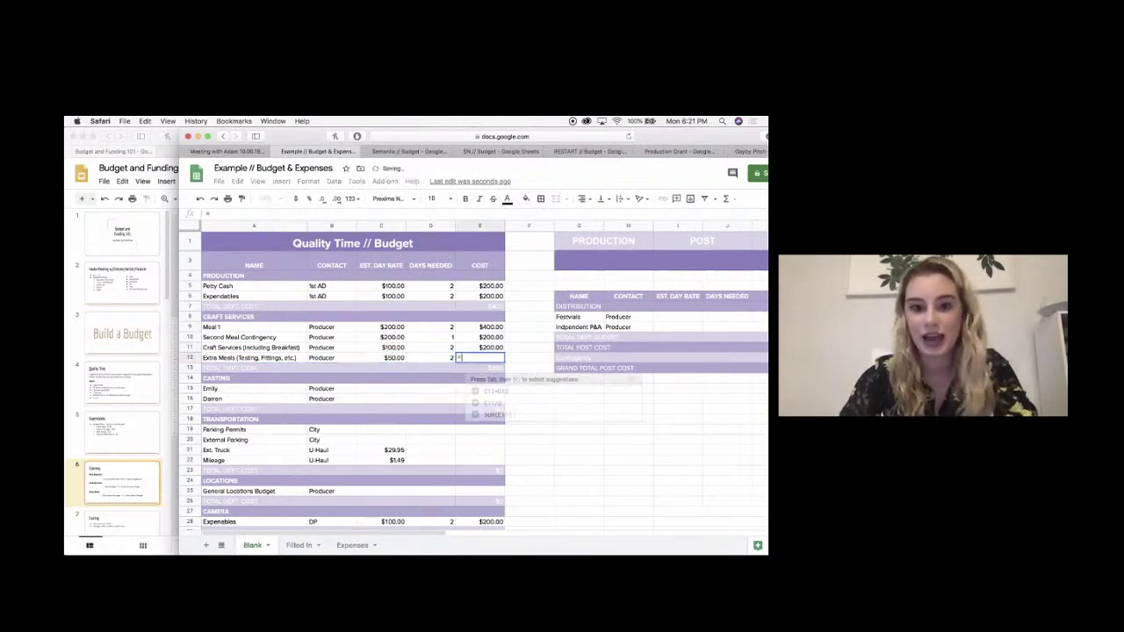
{"action": "key", "text": "Tab"}
{"action": "key", "text": "Return"}
{"action": "key", "text": "Return"}
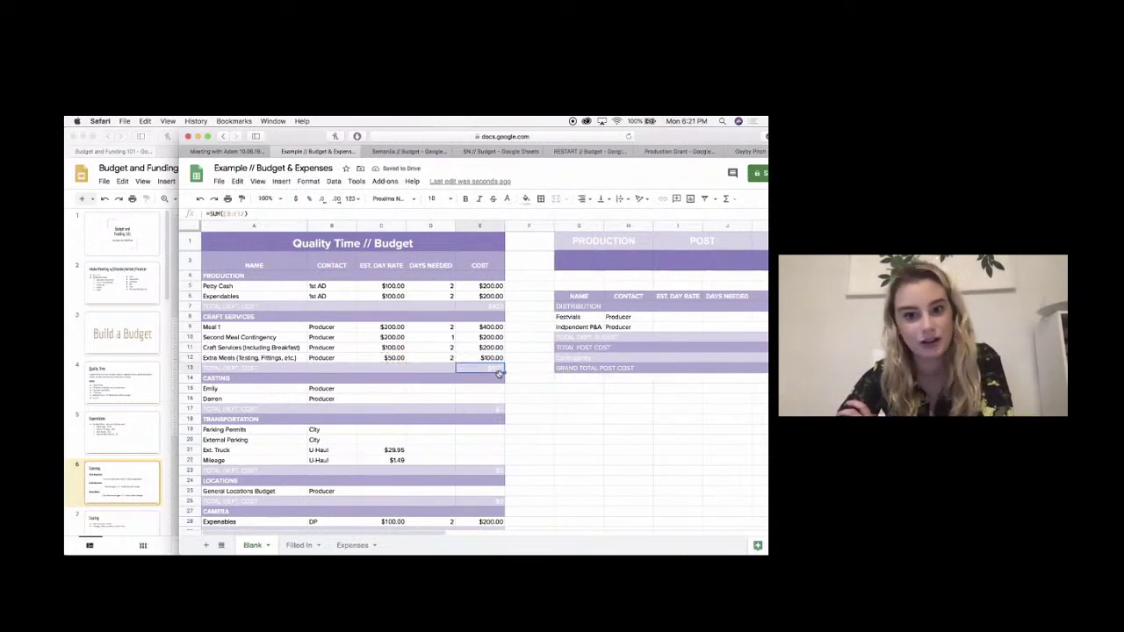
- Switch to the Budget and Funding slides and present slide 7 on casting
{"action": "scroll", "coordinate": [499, 374], "scroll_direction": "down", "scroll_amount": 4}
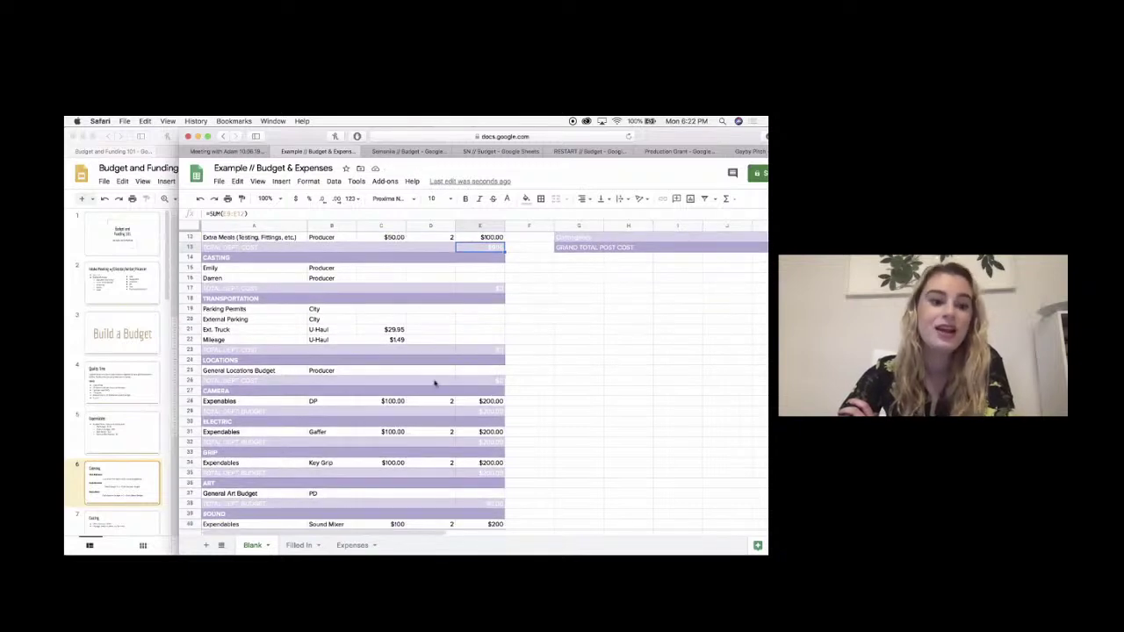
{"action": "left_click", "coordinate": [145, 525]}
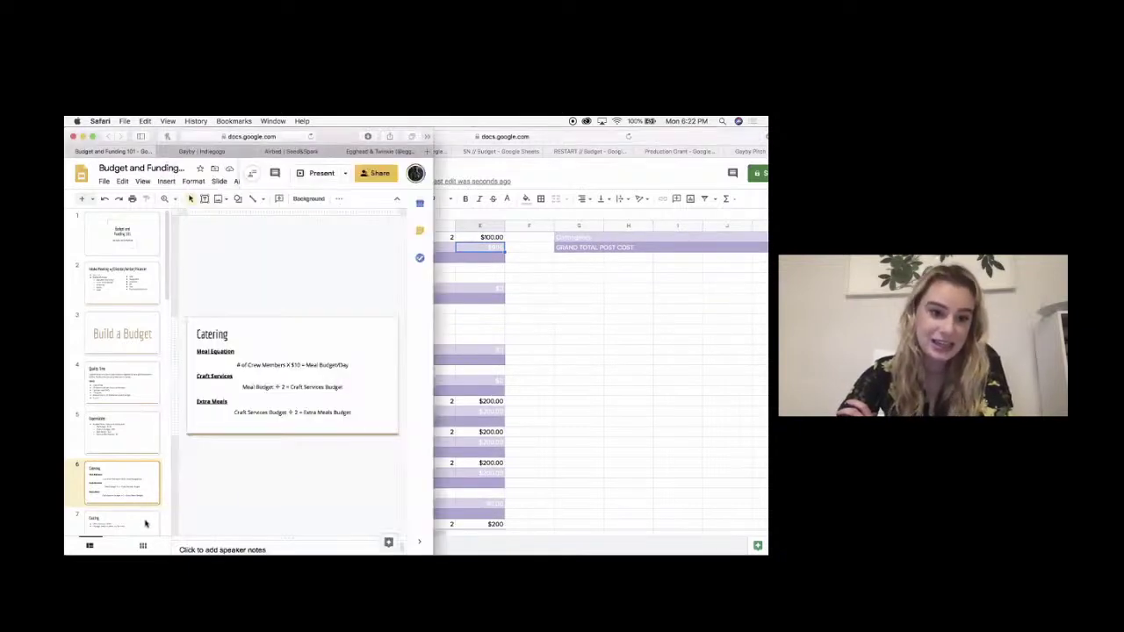
{"action": "left_click", "coordinate": [146, 524]}
{"action": "left_click", "coordinate": [321, 174]}
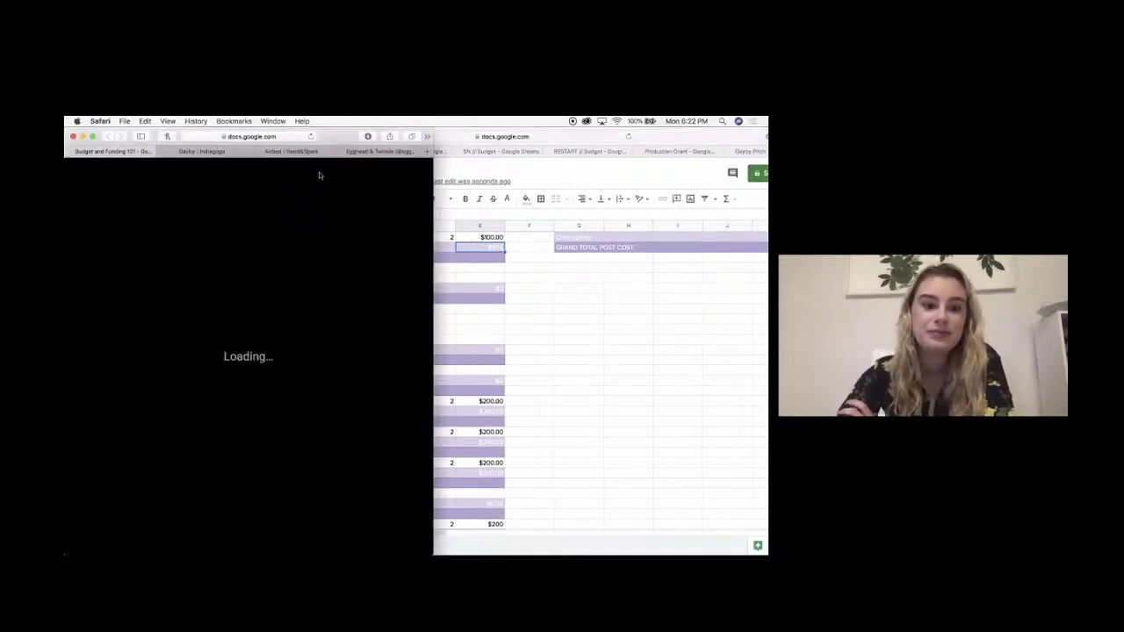